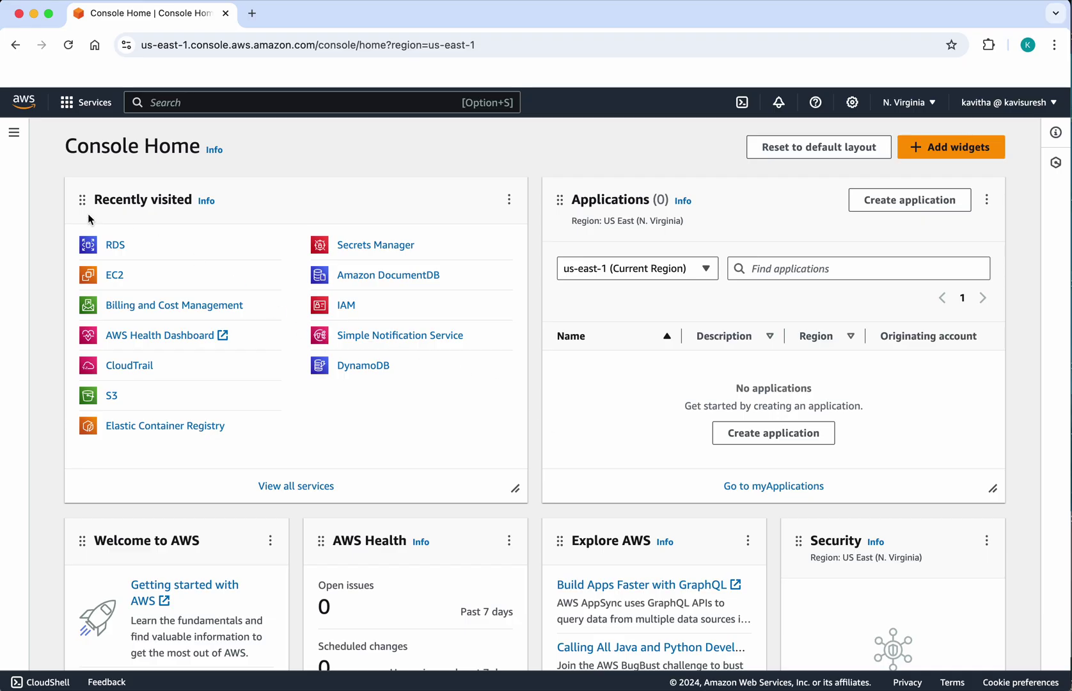
- Open RDS from Recently visited and begin a new database on the Create database page
click(112, 248)
click(423, 635)
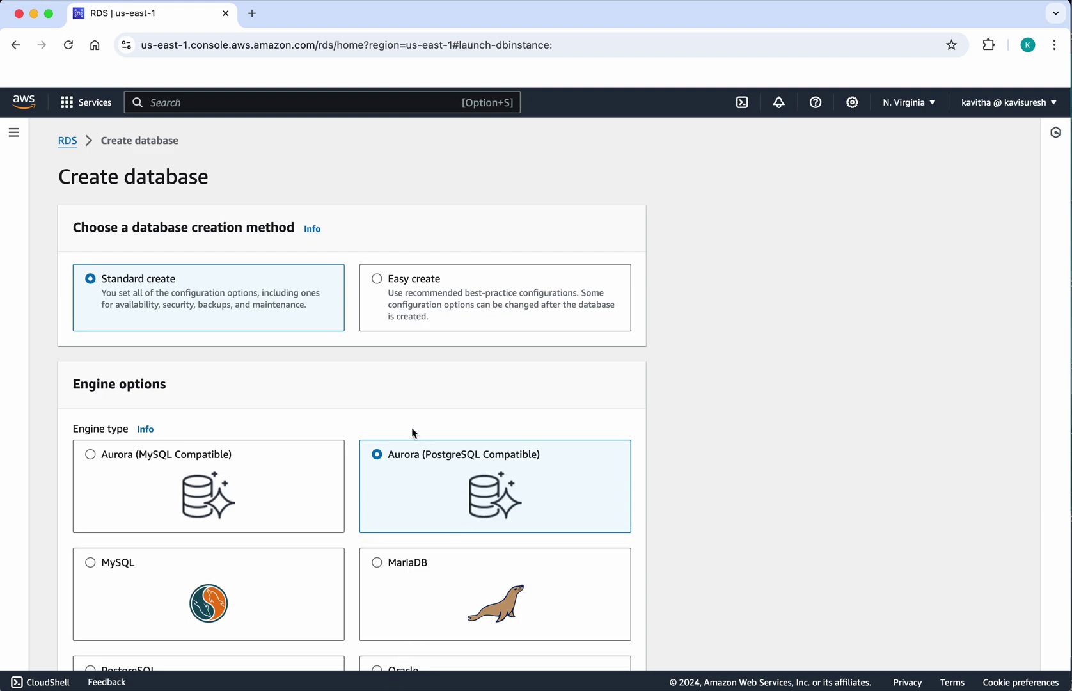
- Select MariaDB under Engine options and keep engine version MariaDB 10.11.8
scroll(413, 430, down, 3)
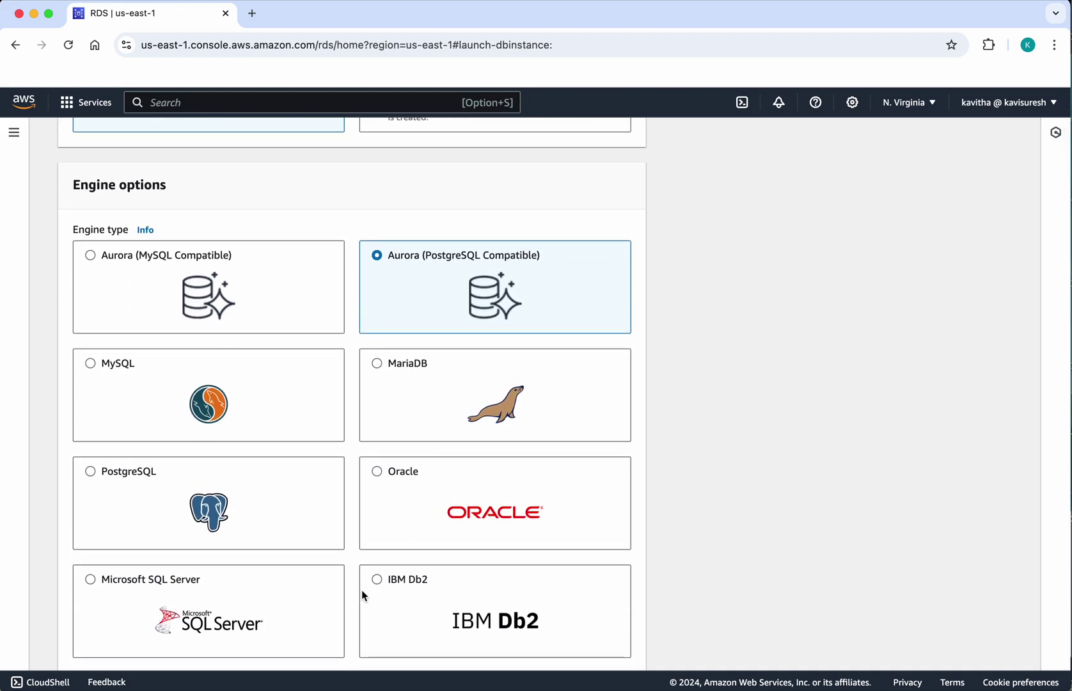
click(377, 367)
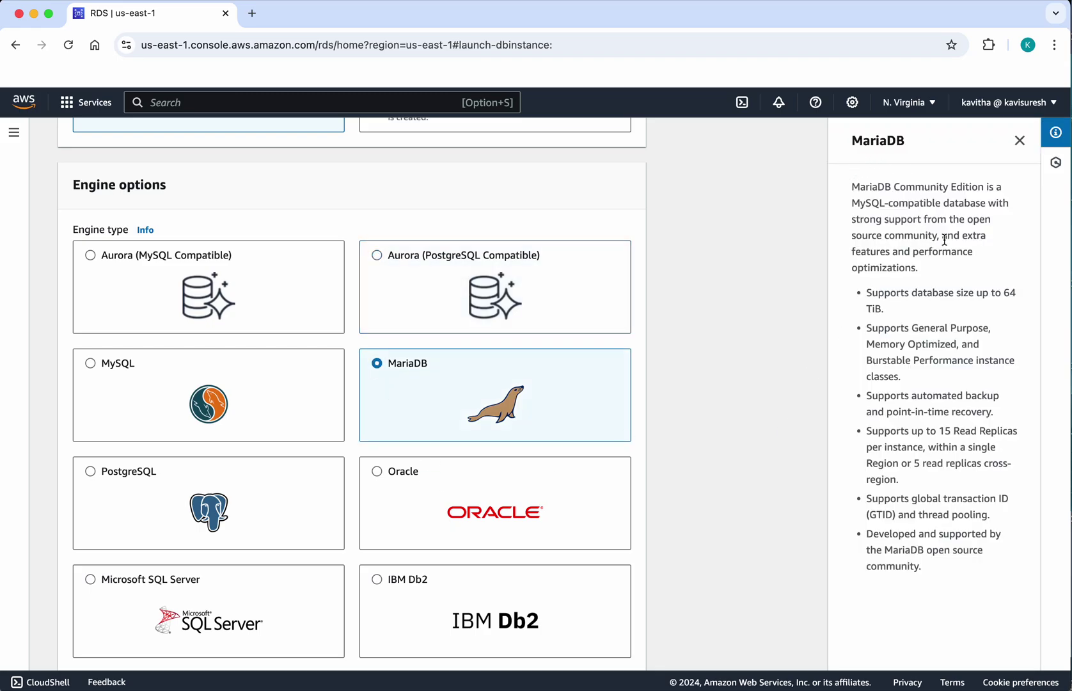
scroll(552, 550, down, 5)
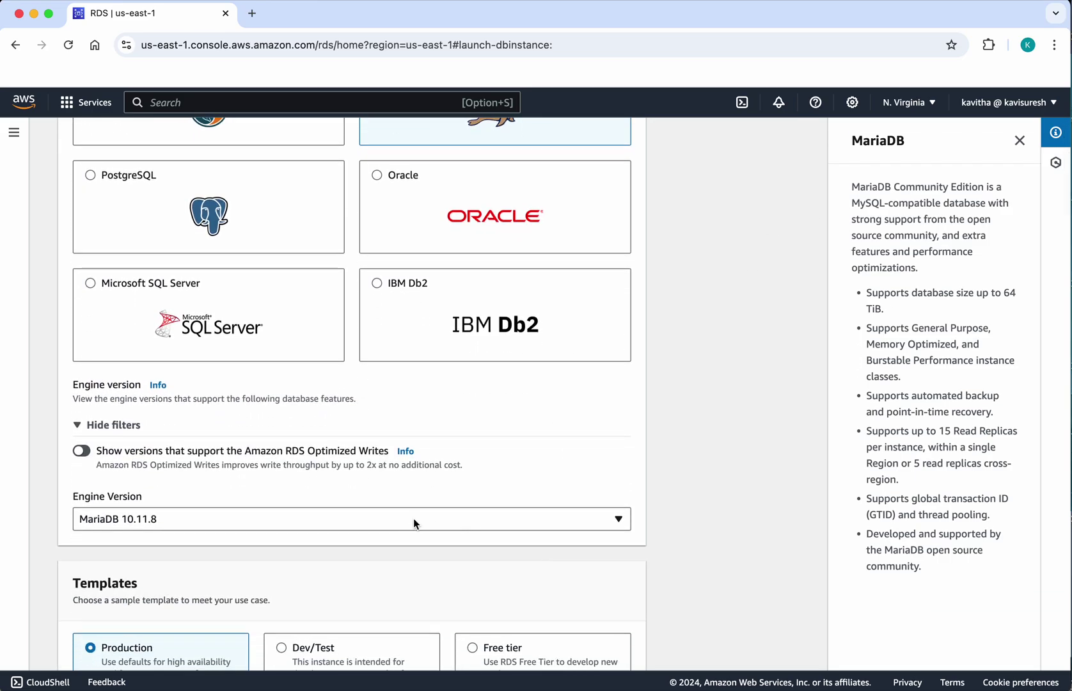
click(413, 523)
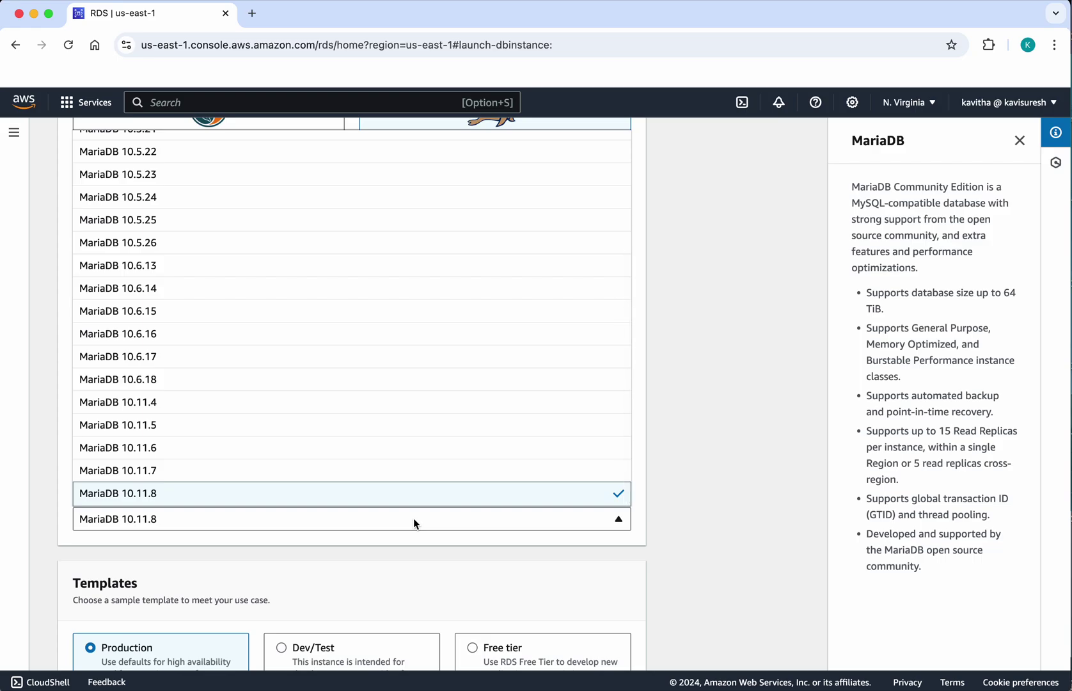
scroll(400, 431, down, 1)
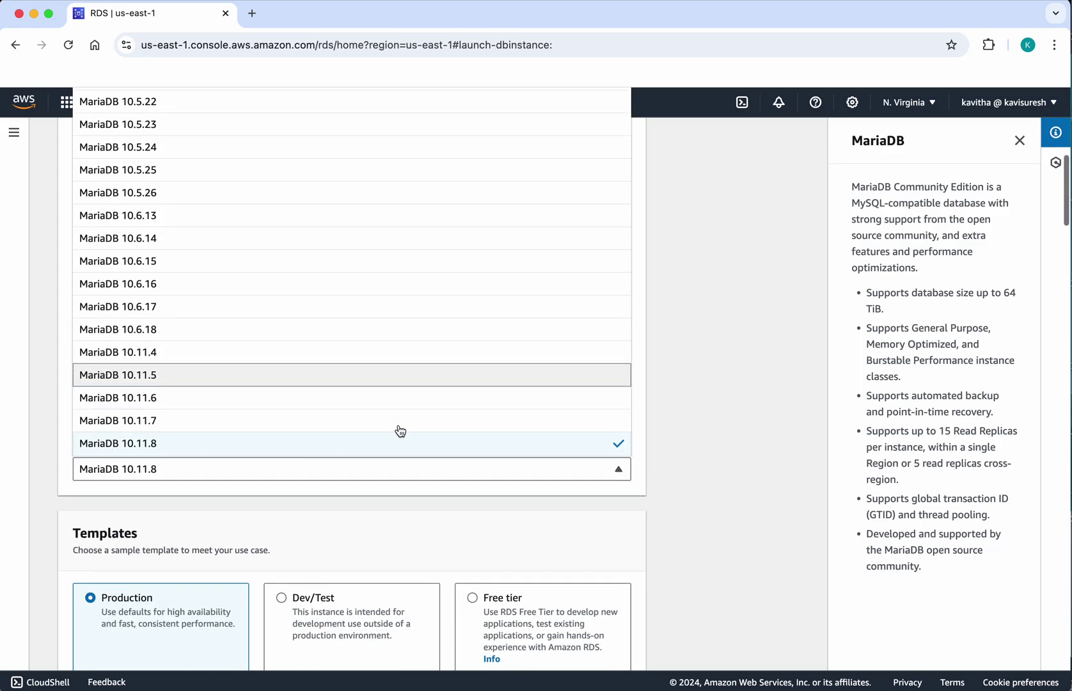
click(370, 448)
scroll(411, 544, down, 3)
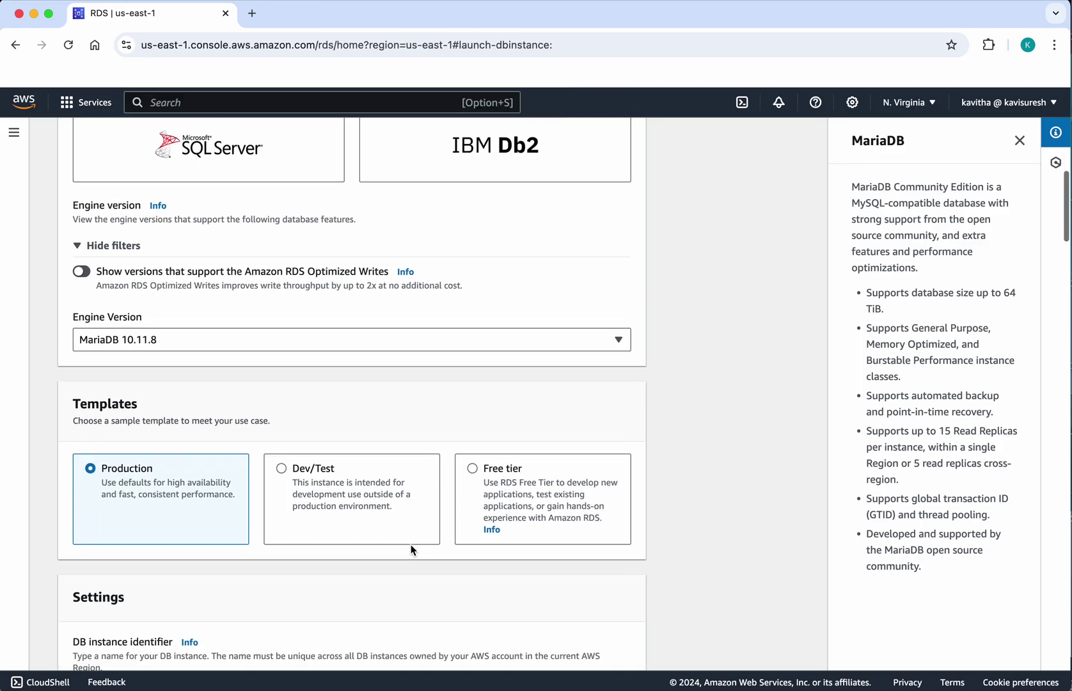
- Choose the Free tier template and name the DB instance mariadbinstance
click(473, 425)
scroll(513, 579, down, 3)
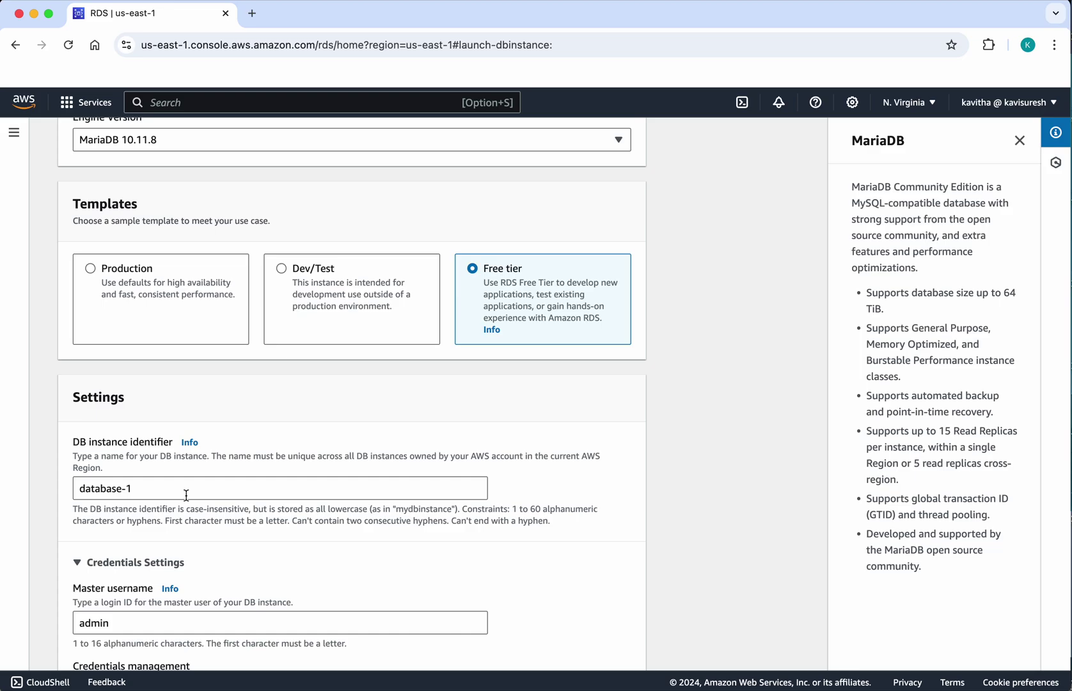
triple_click(155, 488)
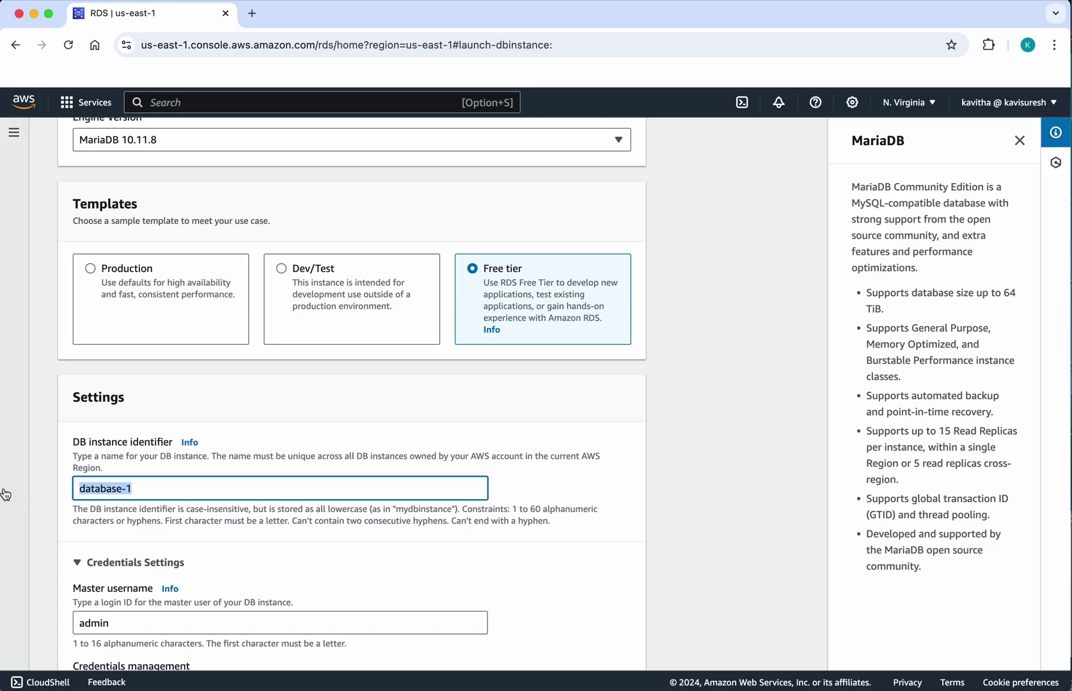
text(ma)
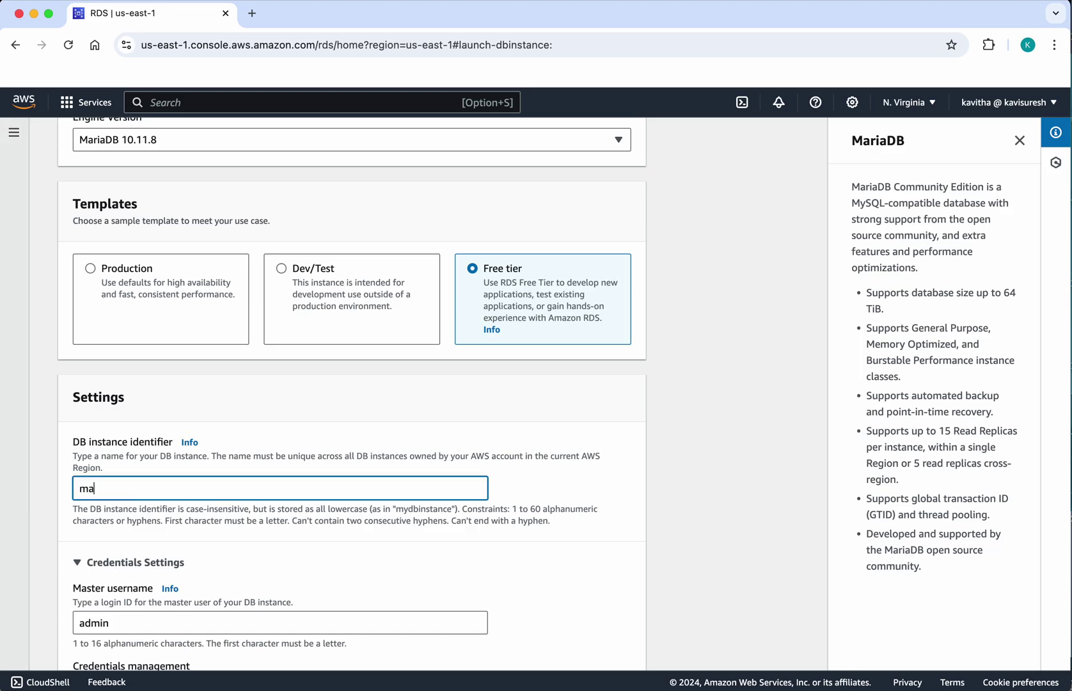
text(riadbinstance)
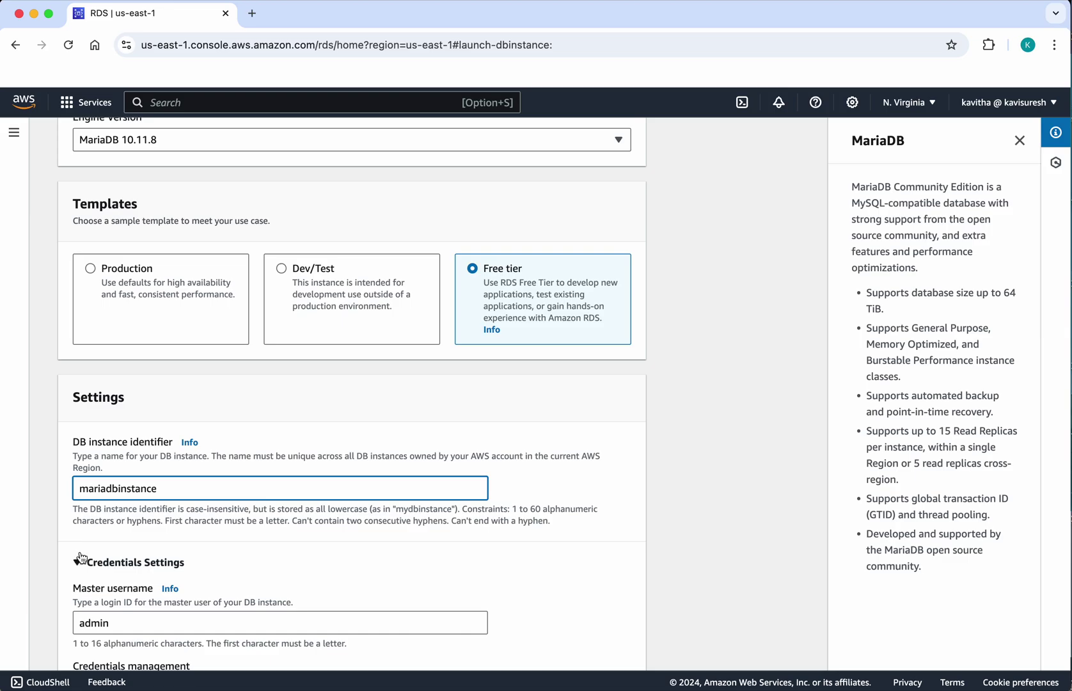
- Enter the master password and move on to its confirmation field
scroll(234, 565, down, 4)
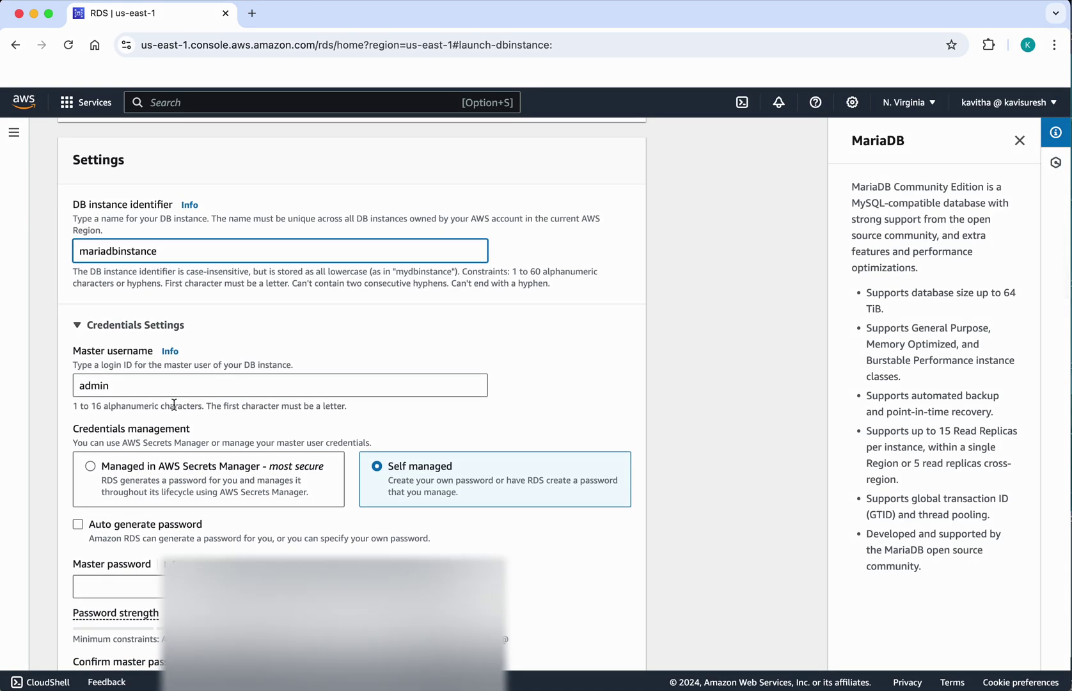
scroll(161, 389, down, 2)
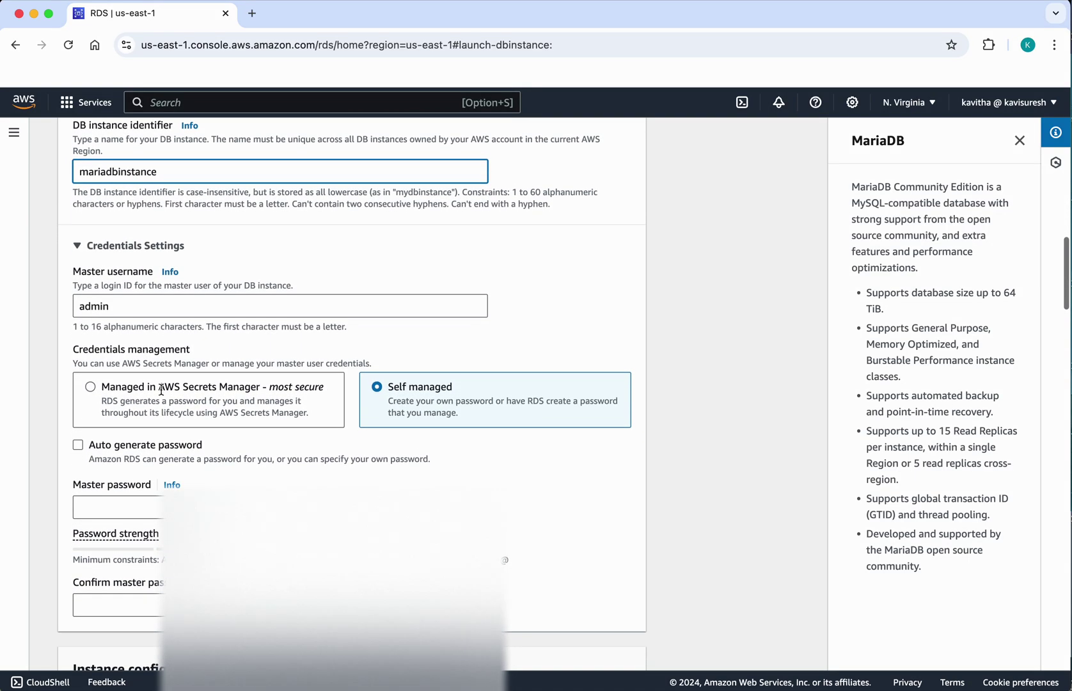
click(165, 464)
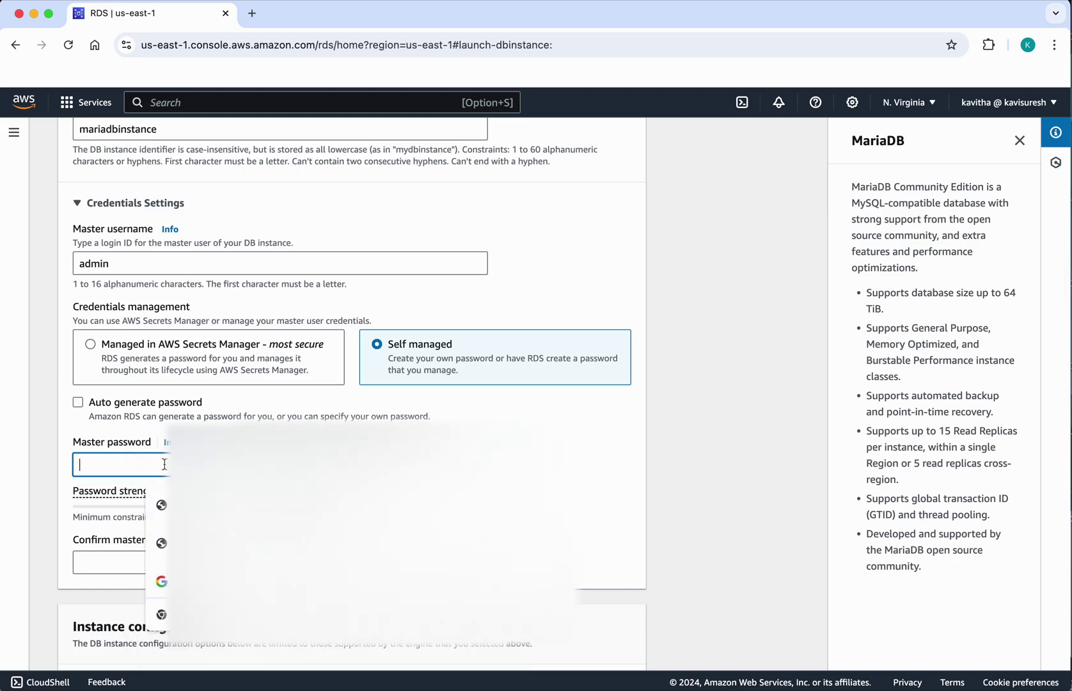
text(•)
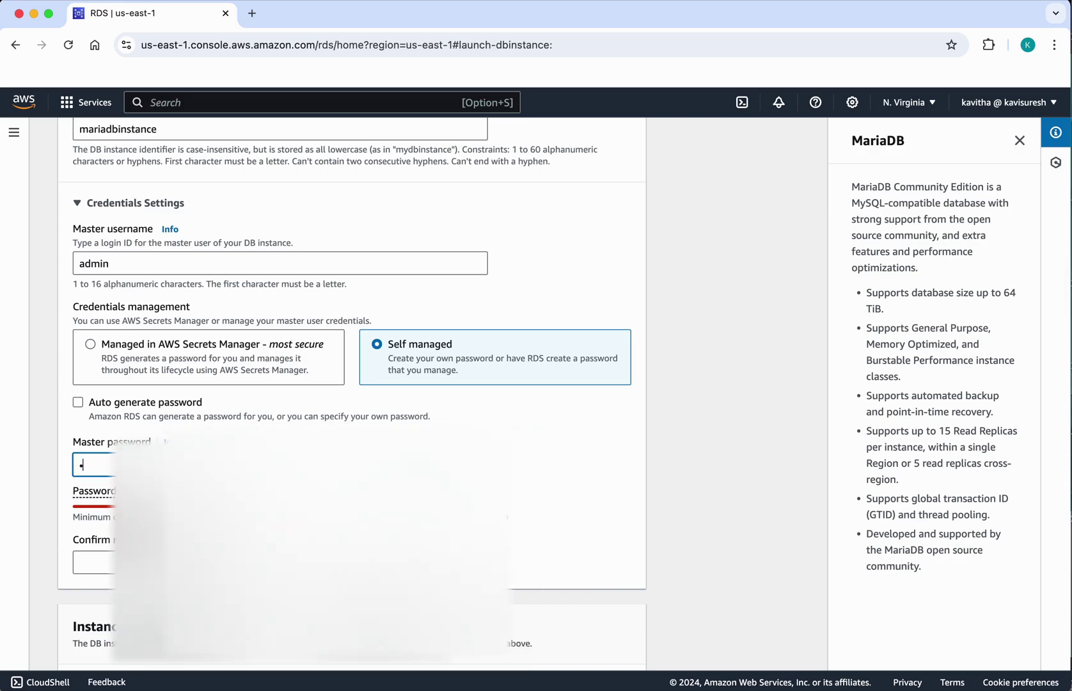
text(••••)
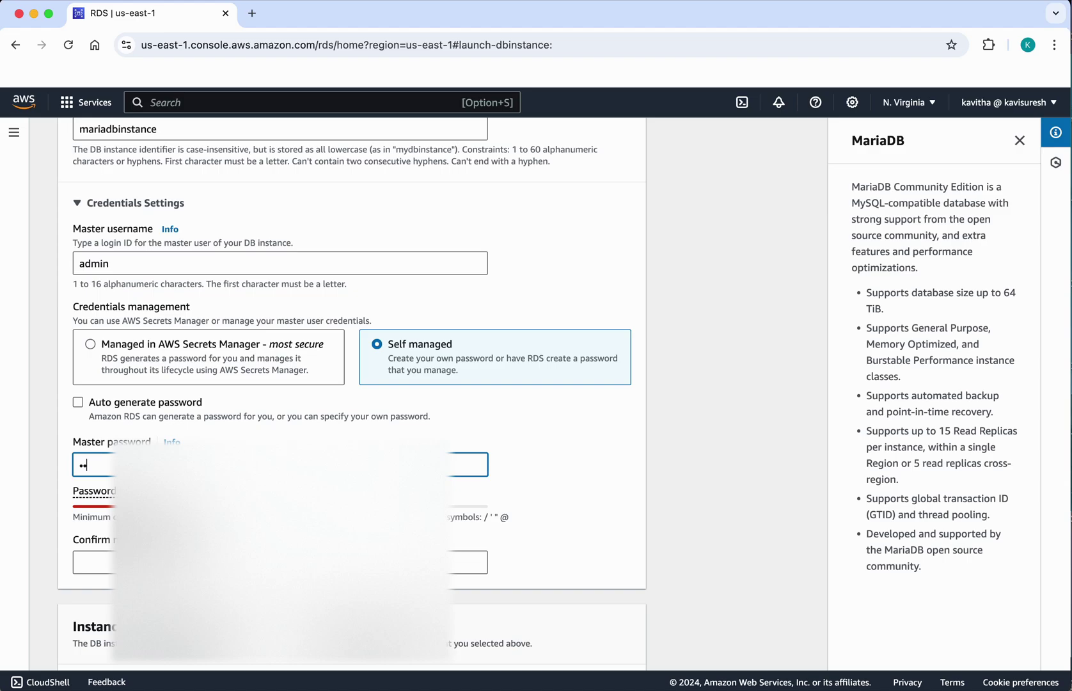
text(•)
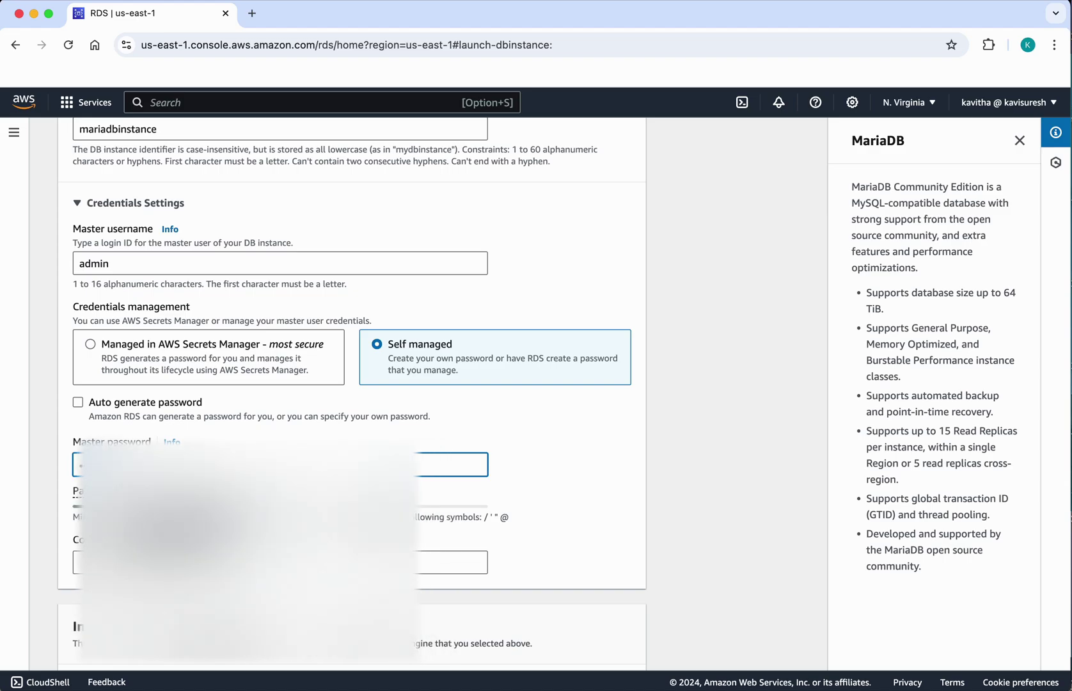
key(Tab)
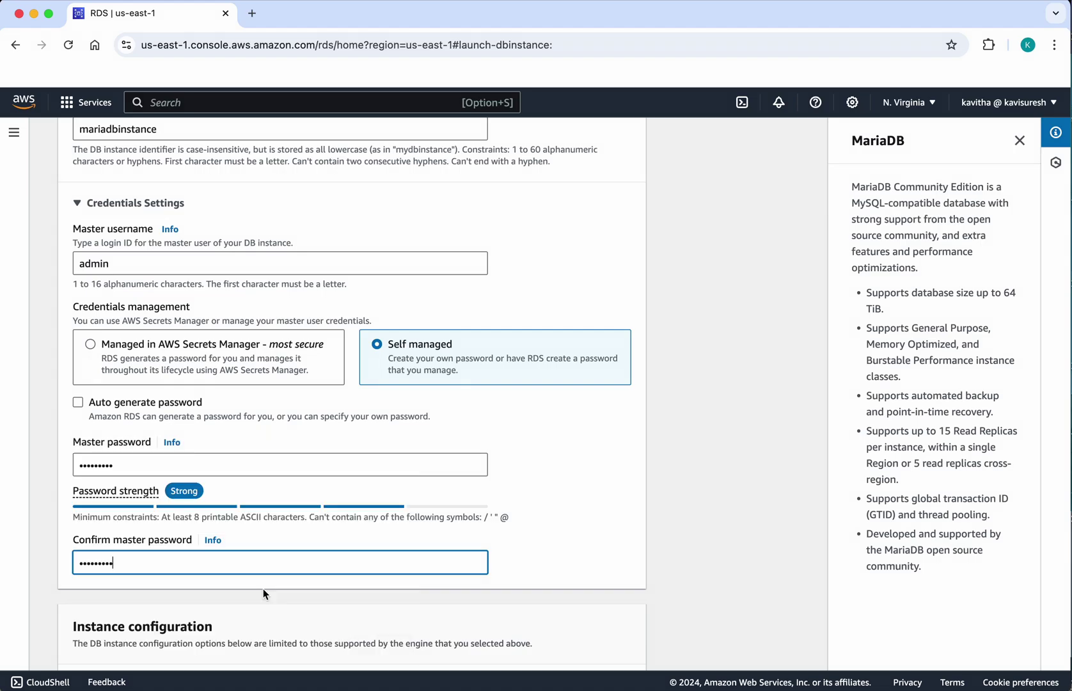
scroll(263, 589, down, 6)
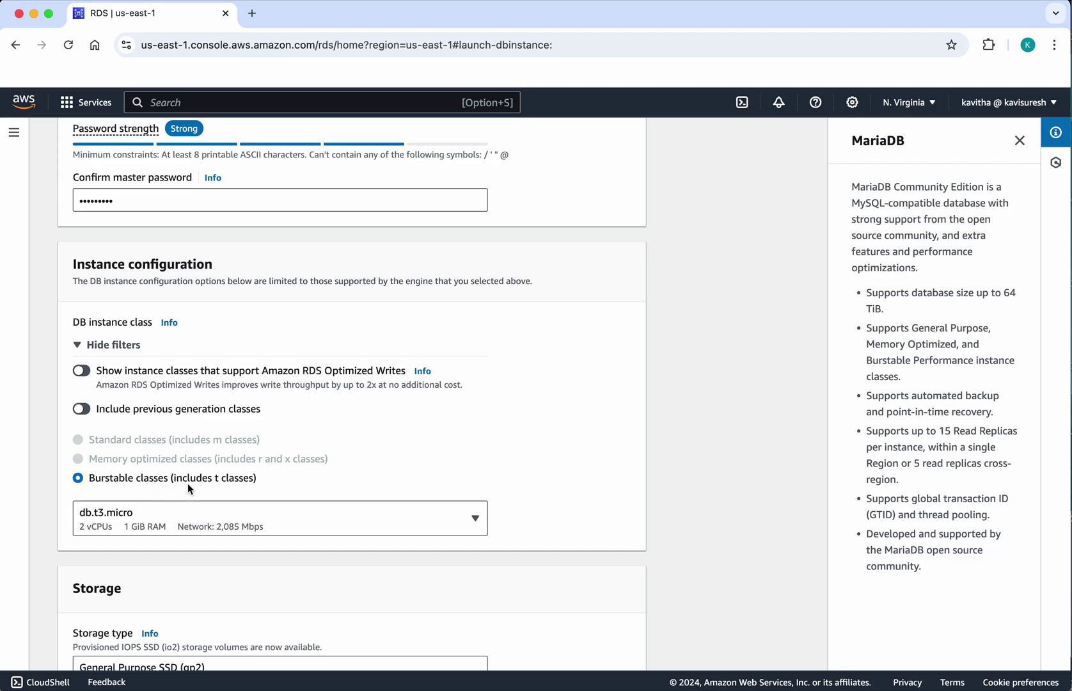
click(474, 521)
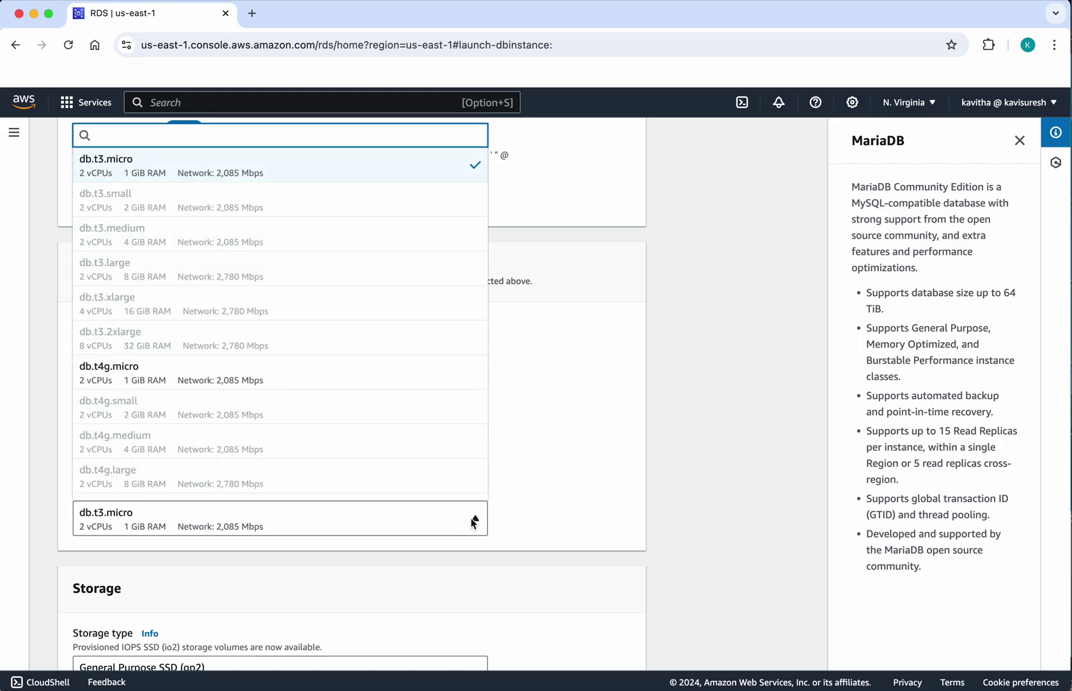
scroll(282, 308, down, 2)
scroll(282, 308, up, 2)
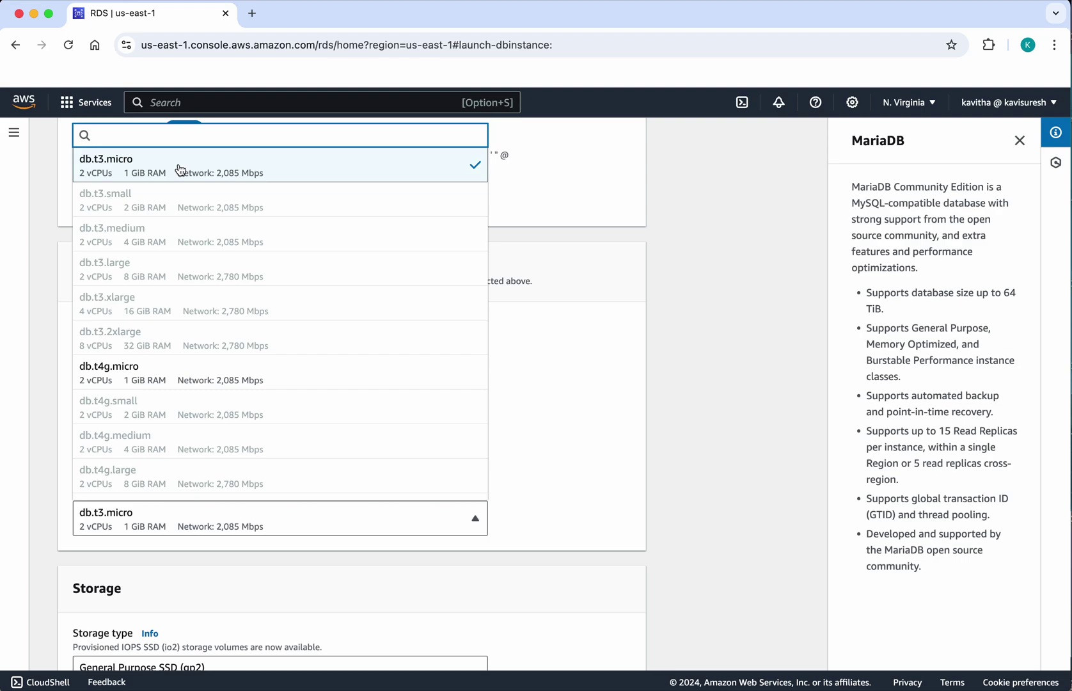
scroll(236, 299, down, 2)
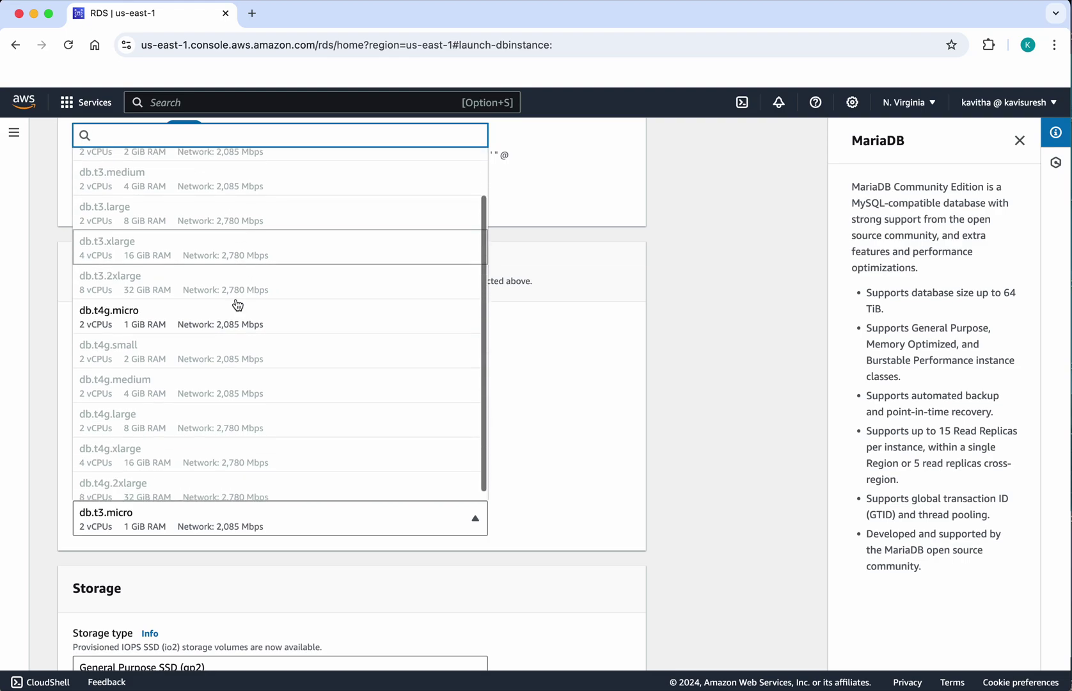
scroll(237, 306, up, 2)
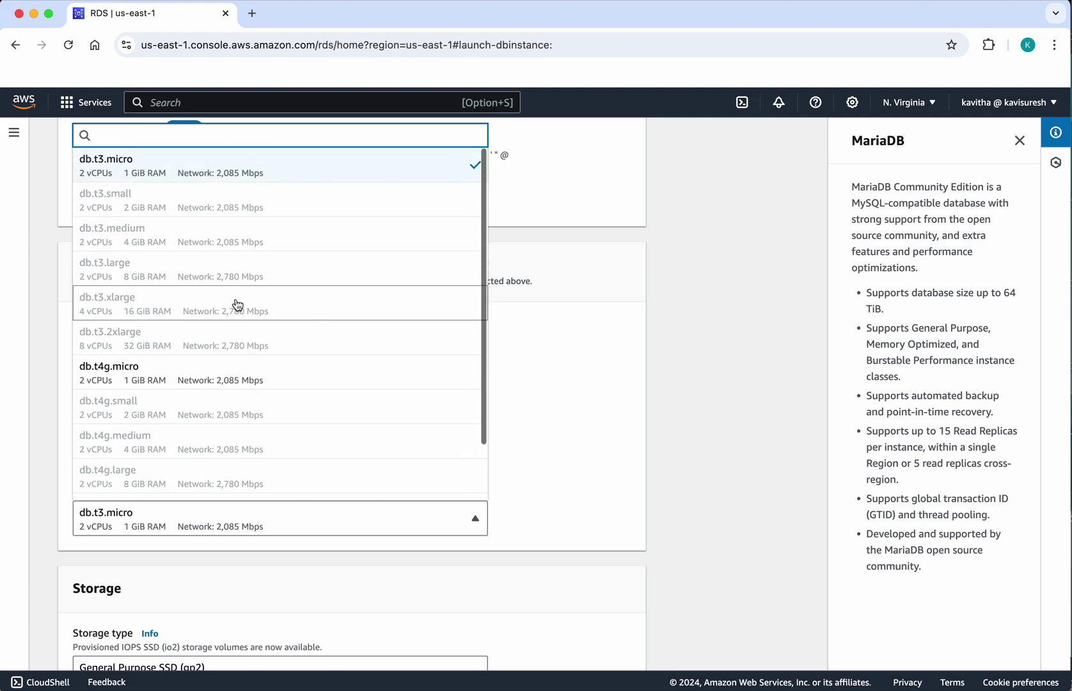
click(217, 176)
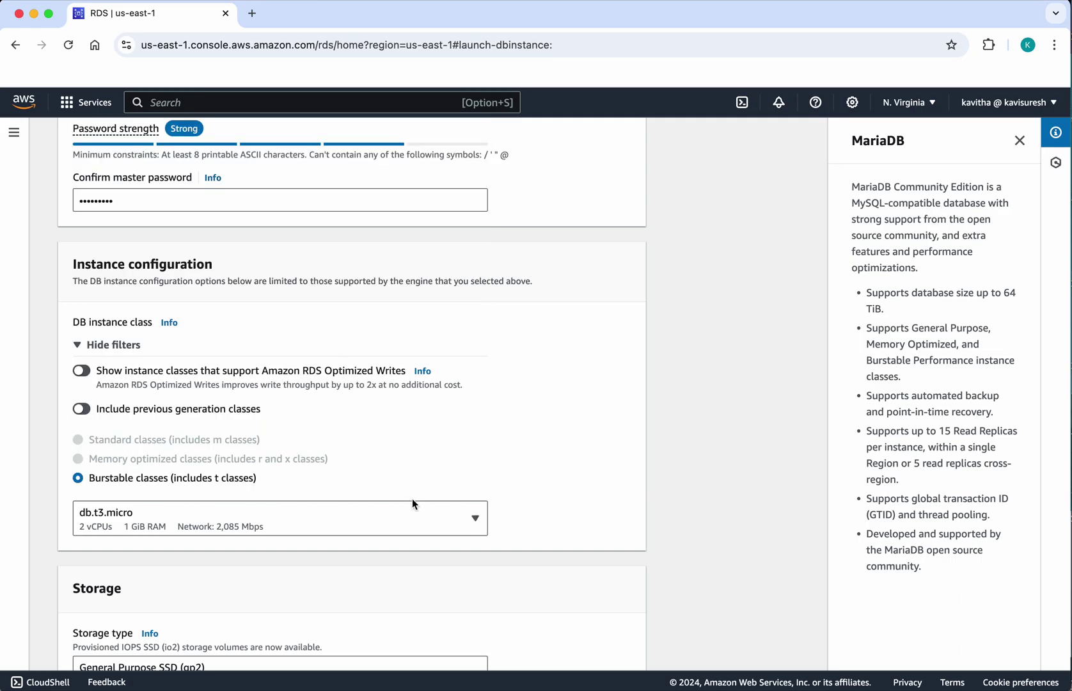
scroll(499, 497, down, 5)
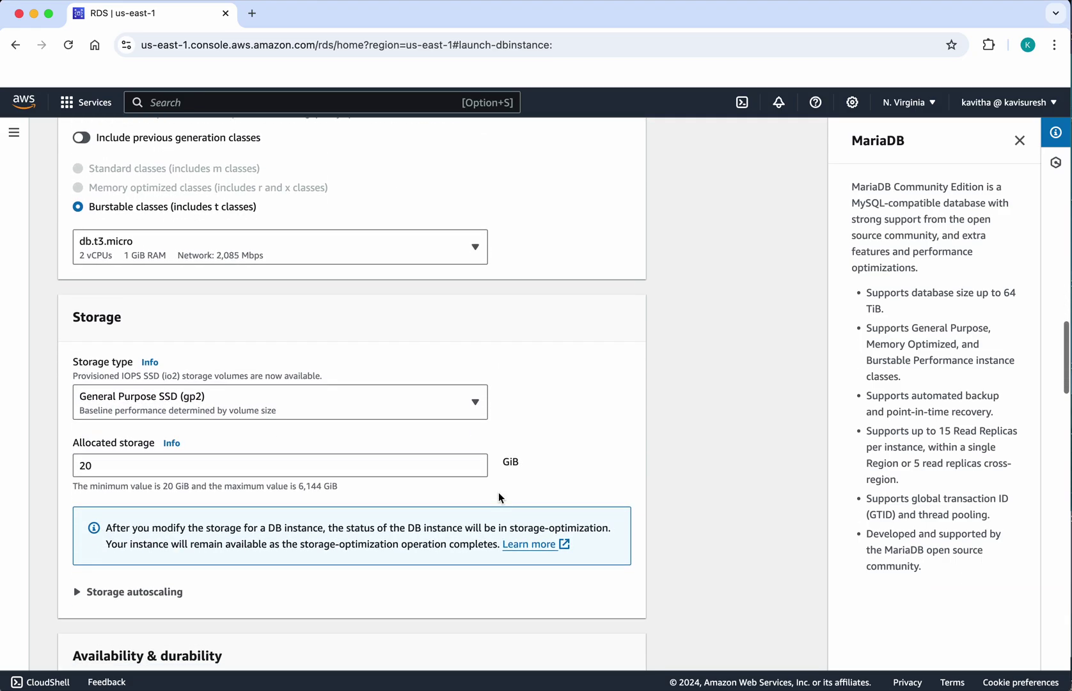
scroll(500, 497, down, 1)
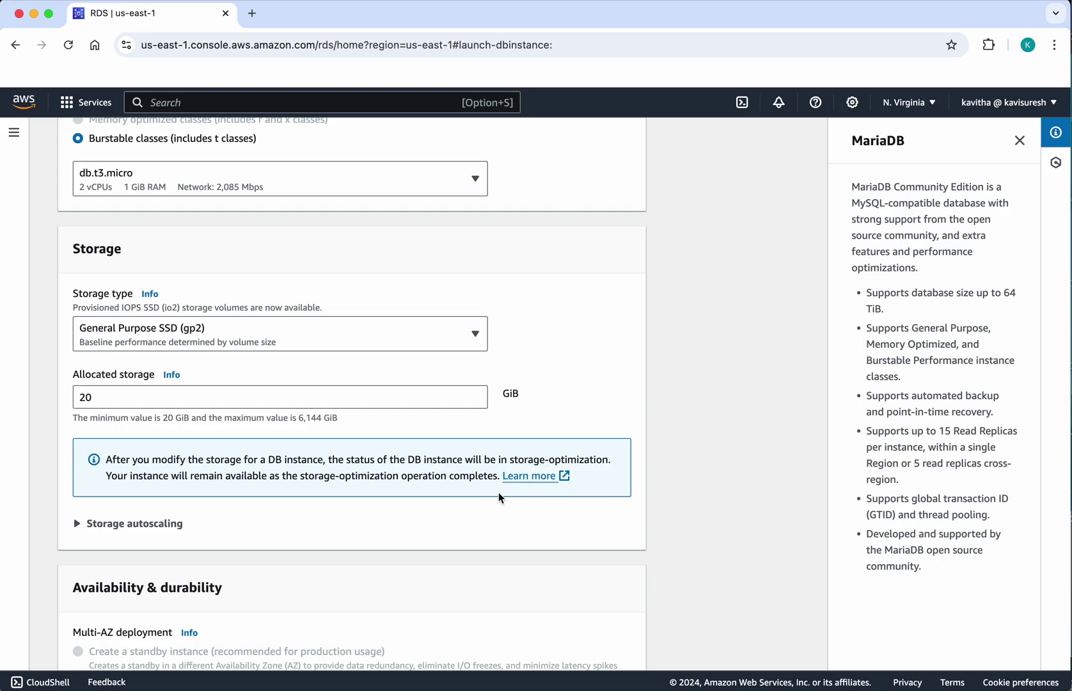
scroll(499, 497, down, 6)
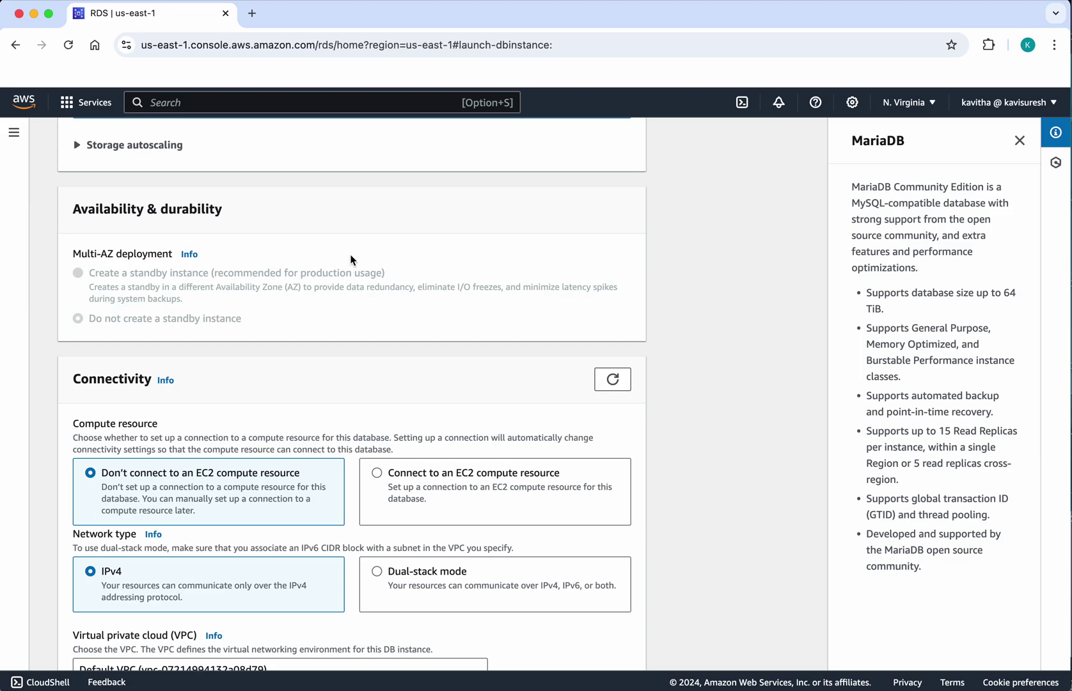
- Set Public access to Yes for the new instance
scroll(376, 328, down, 4)
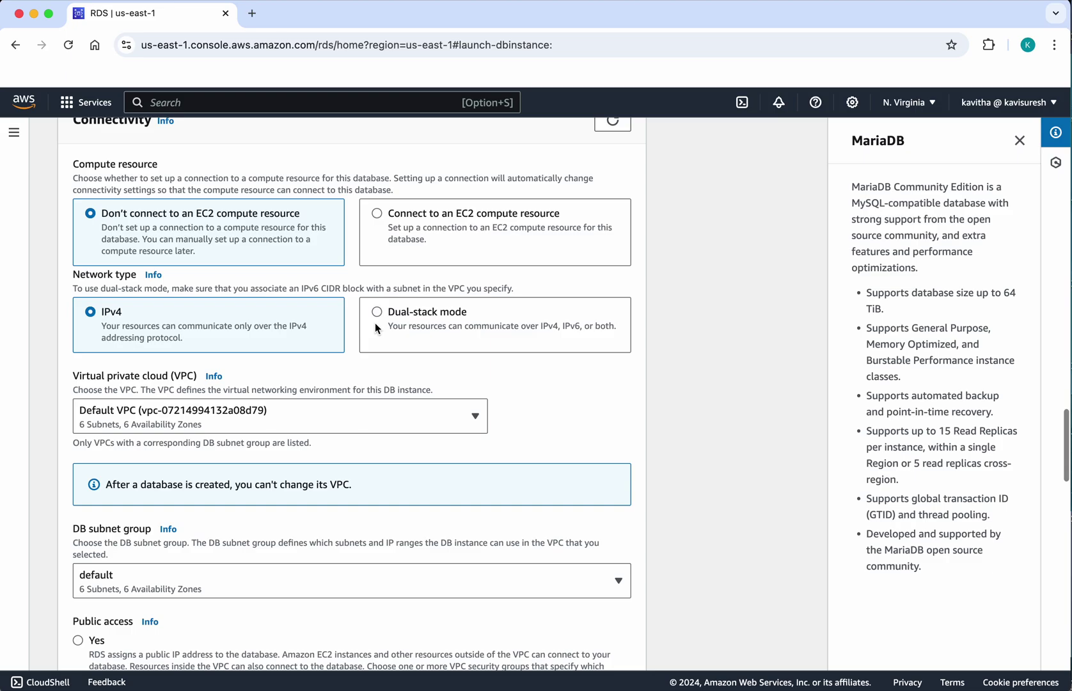
scroll(375, 325, down, 3)
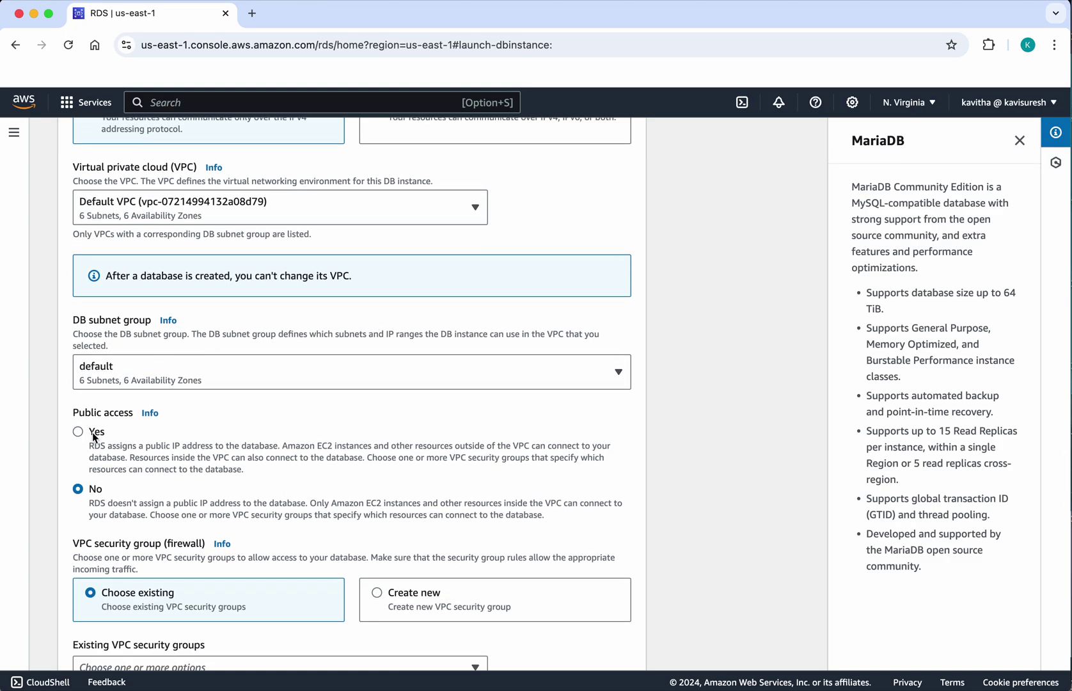
click(80, 435)
- Expand Connectivity's Additional configuration and confirm the database port is 3306
scroll(231, 474, down, 5)
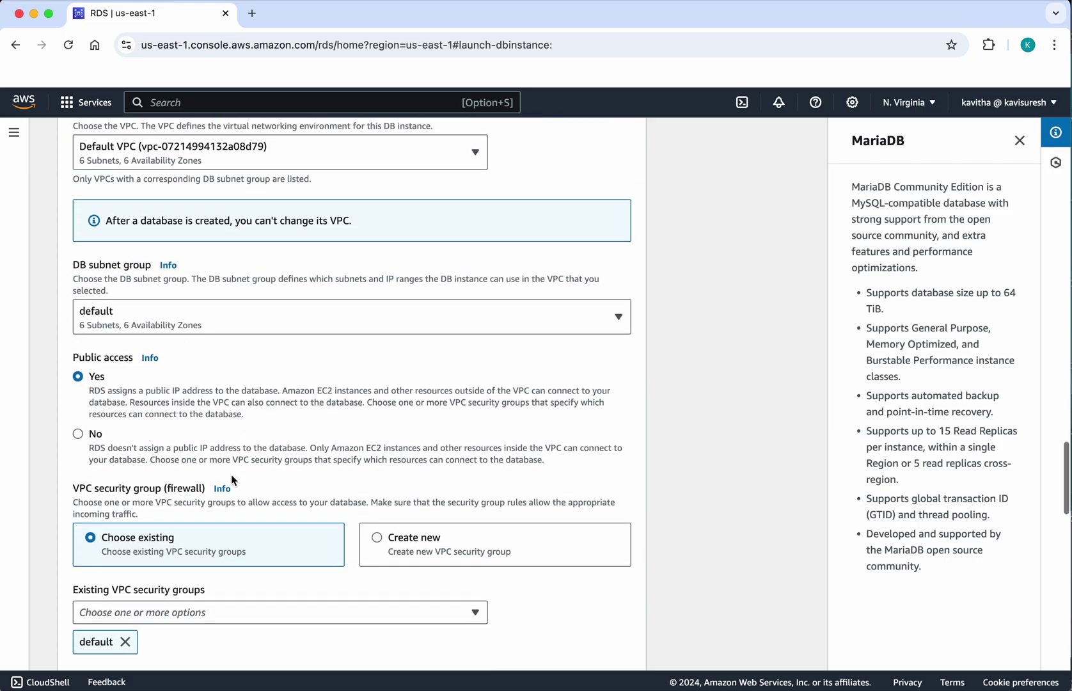
scroll(231, 474, down, 1)
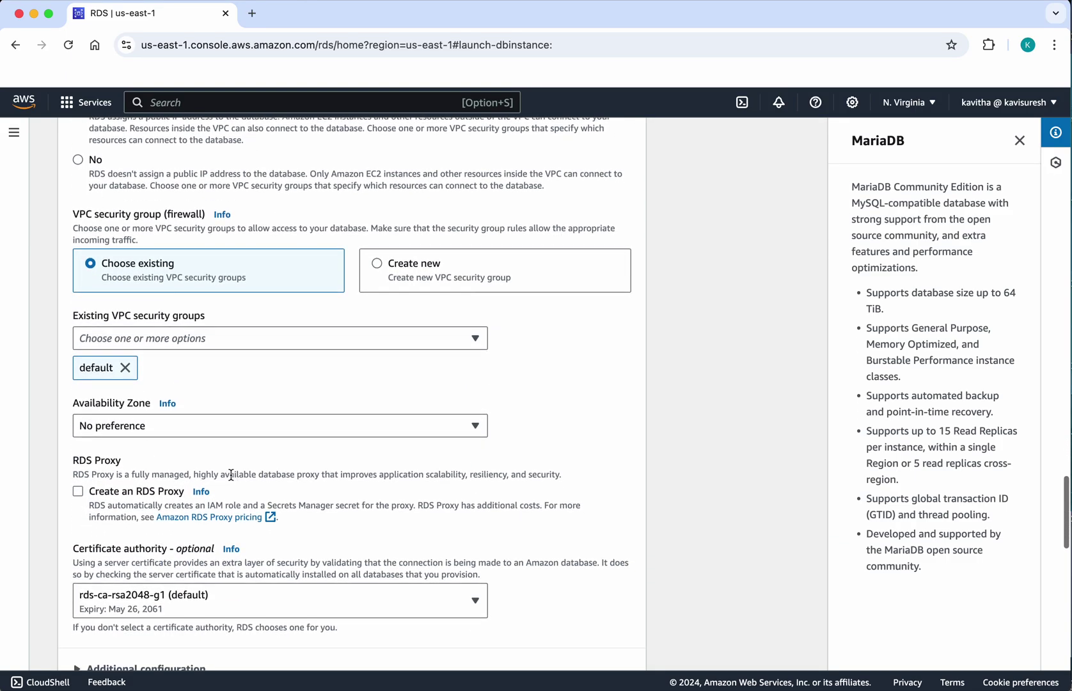
scroll(231, 474, down, 1)
scroll(230, 474, down, 2)
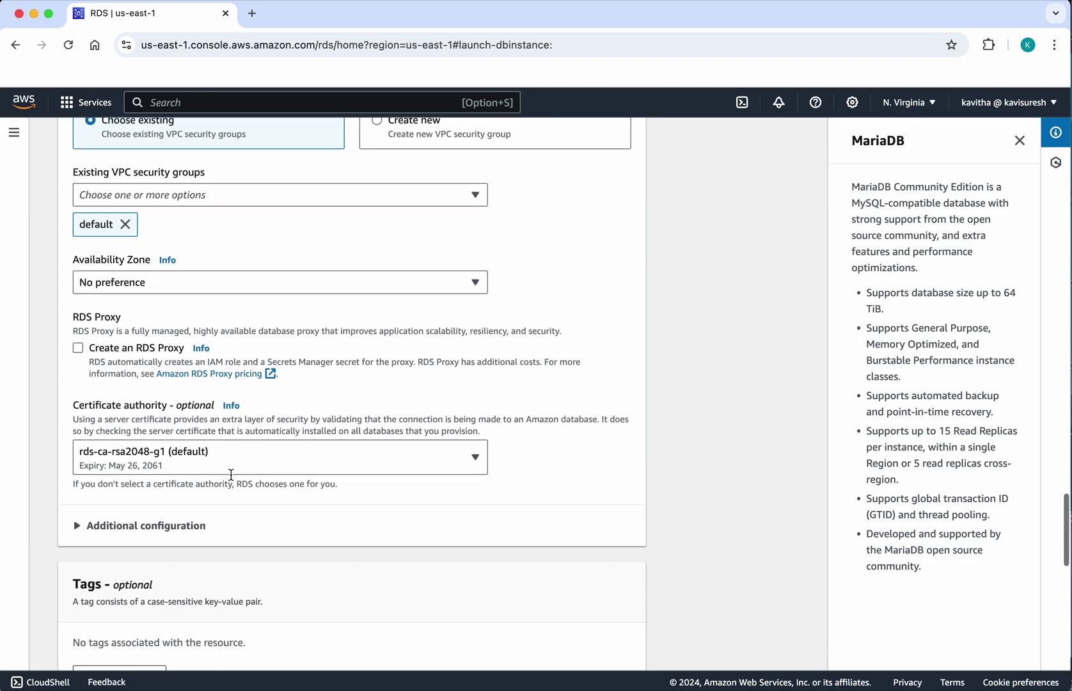
click(80, 518)
scroll(297, 567, down, 3)
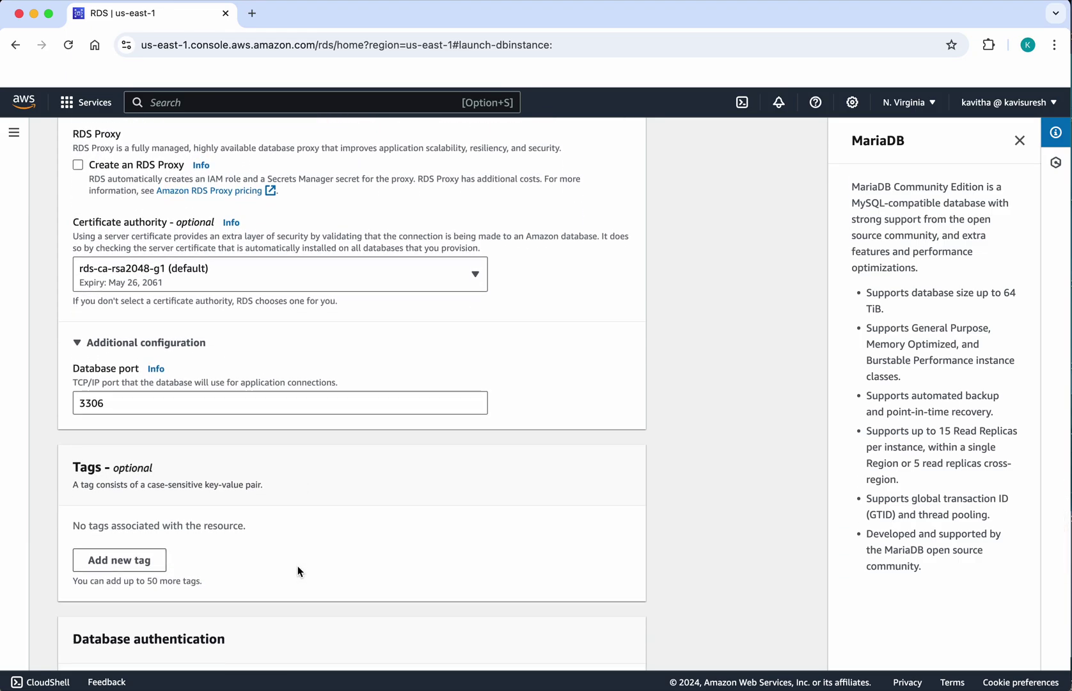
scroll(298, 568, down, 4)
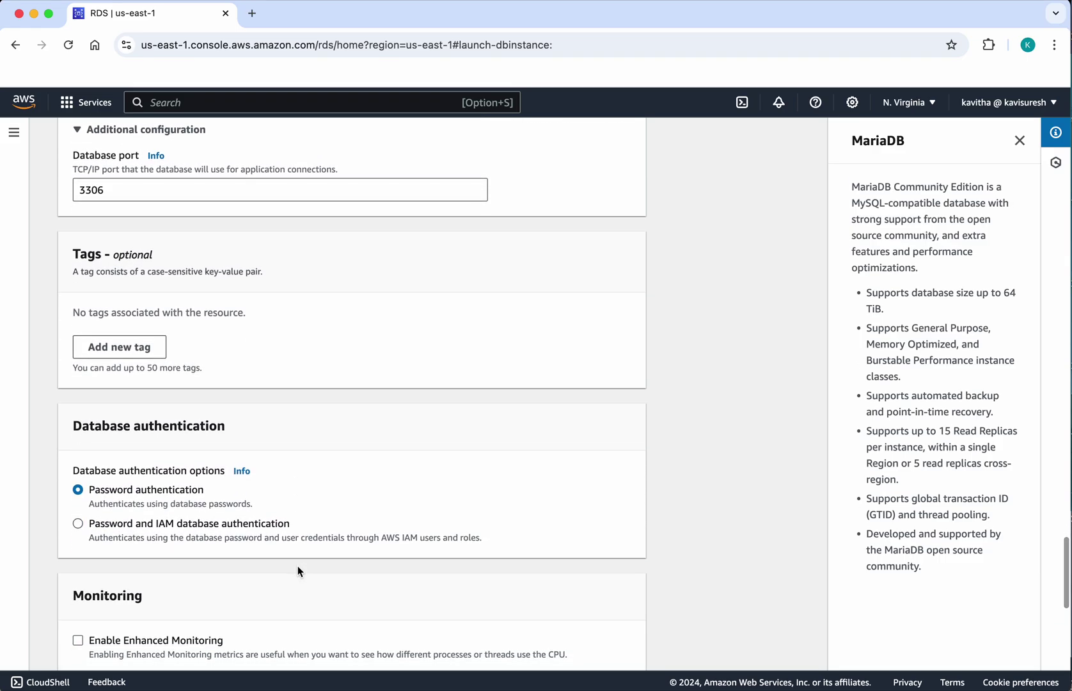
scroll(298, 565, down, 1)
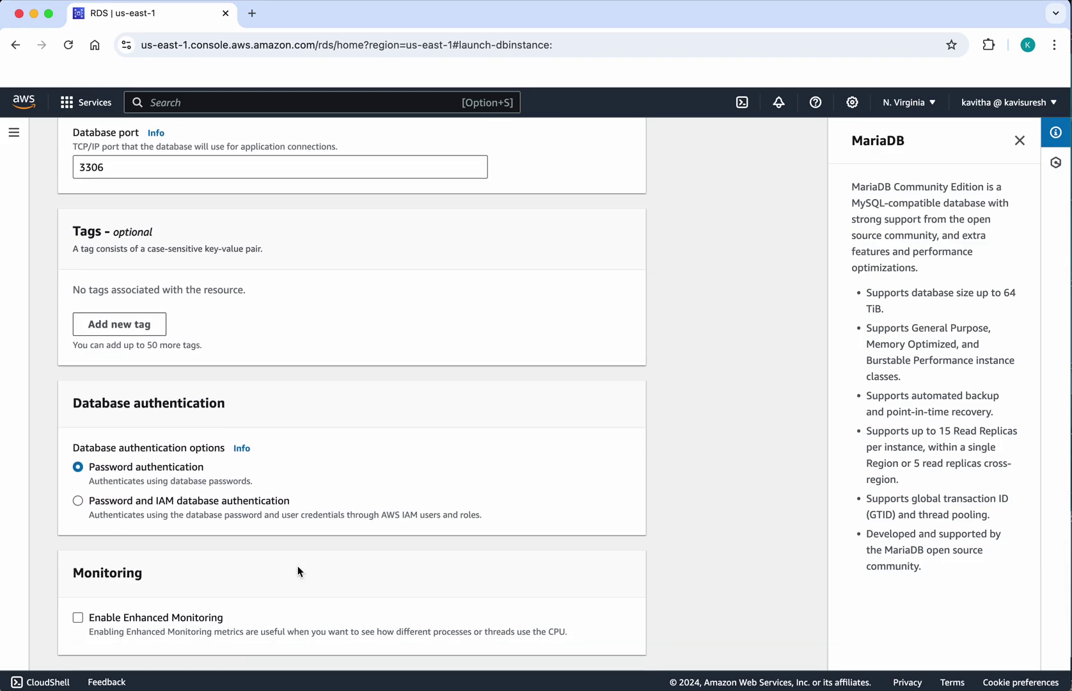
scroll(297, 570, down, 4)
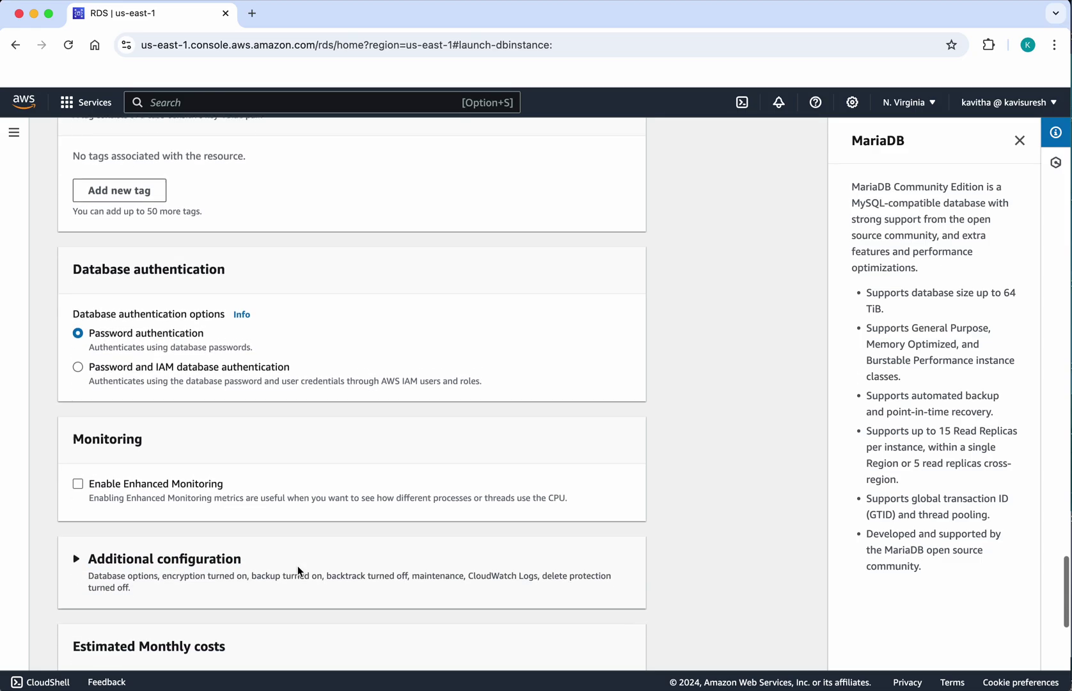
- Set the initial database name to demodb under Additional configuration
scroll(298, 571, down, 3)
click(77, 318)
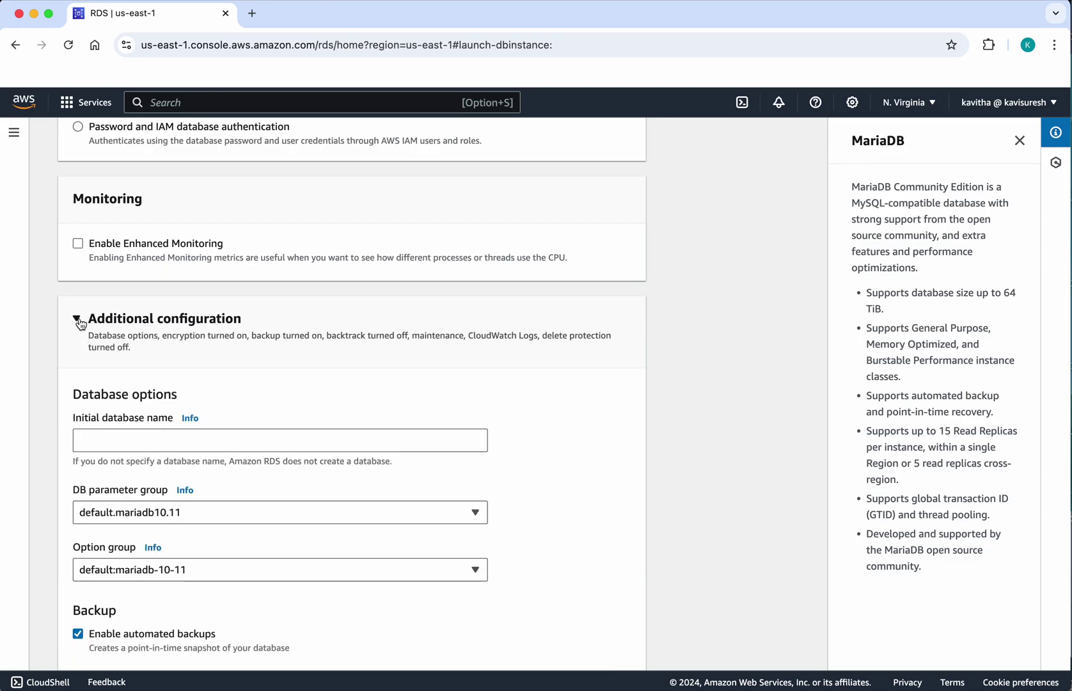
click(168, 442)
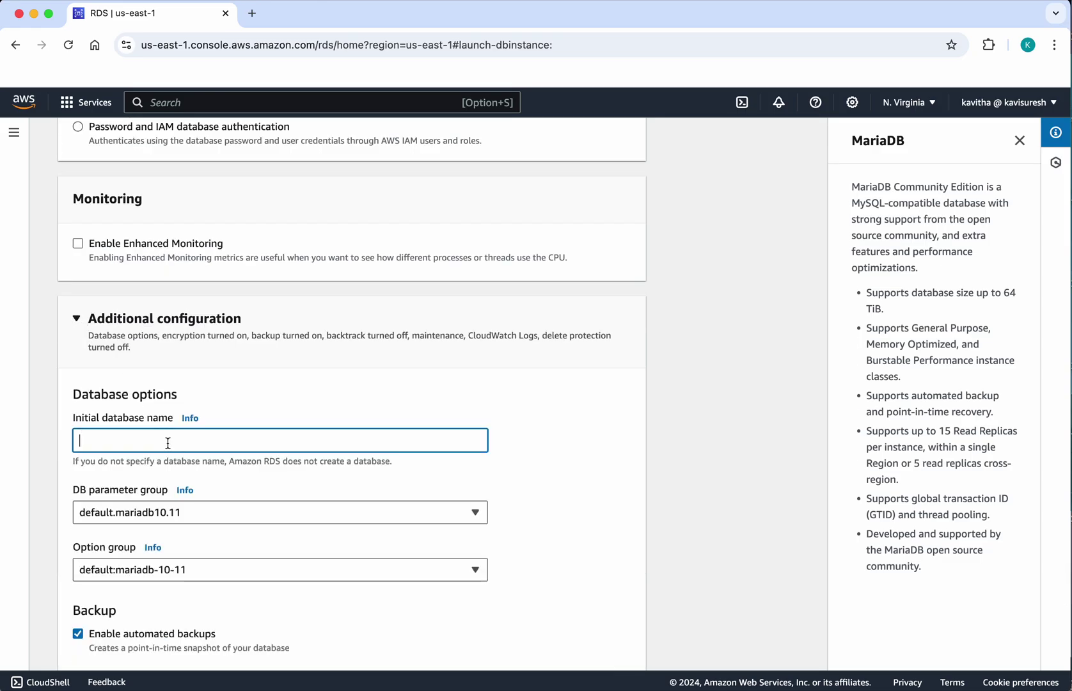
text(demodb)
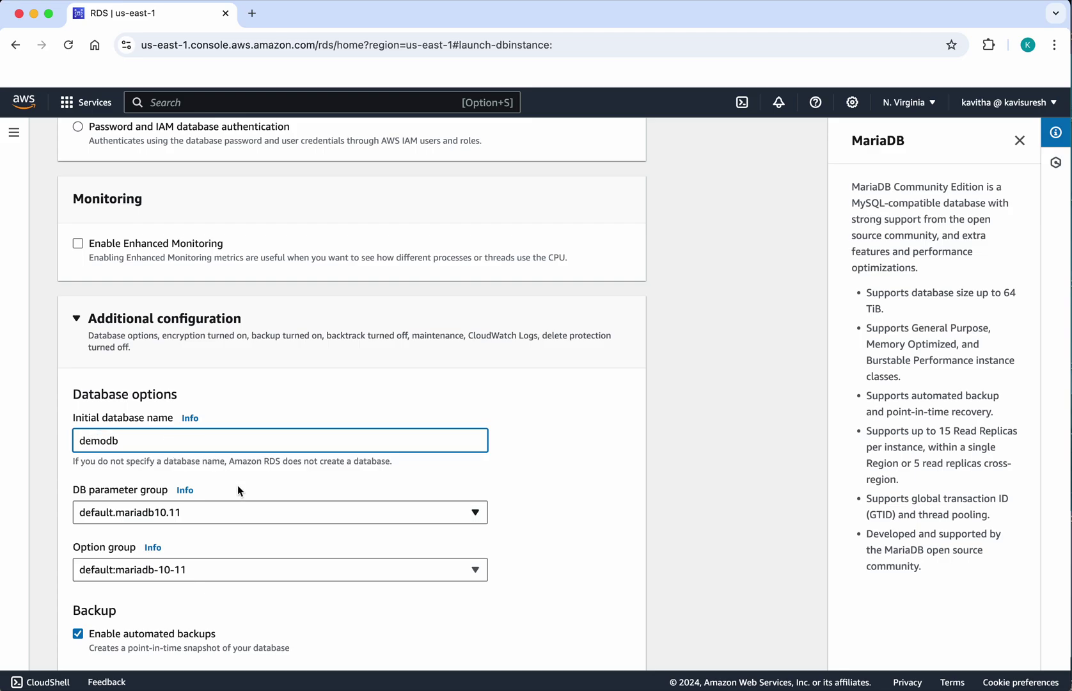
- Disable automated backups and encryption, then scroll to the bottom of the form
scroll(237, 485, down, 5)
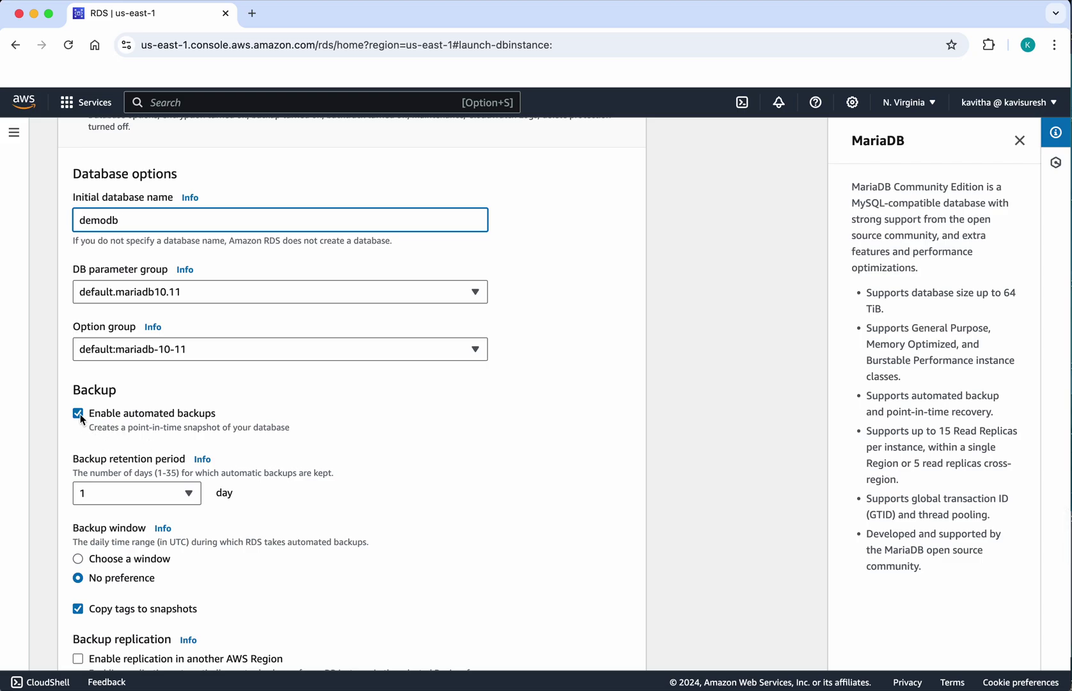
click(78, 413)
scroll(382, 505, down, 1)
scroll(382, 505, down, 2)
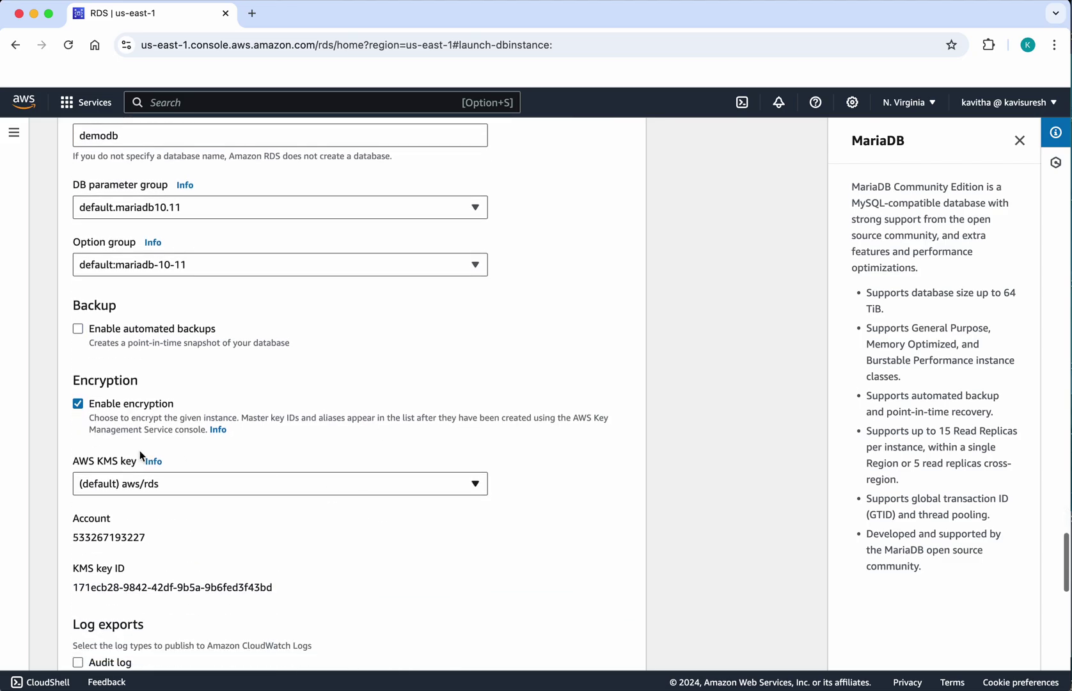
click(78, 403)
scroll(294, 556, down, 8)
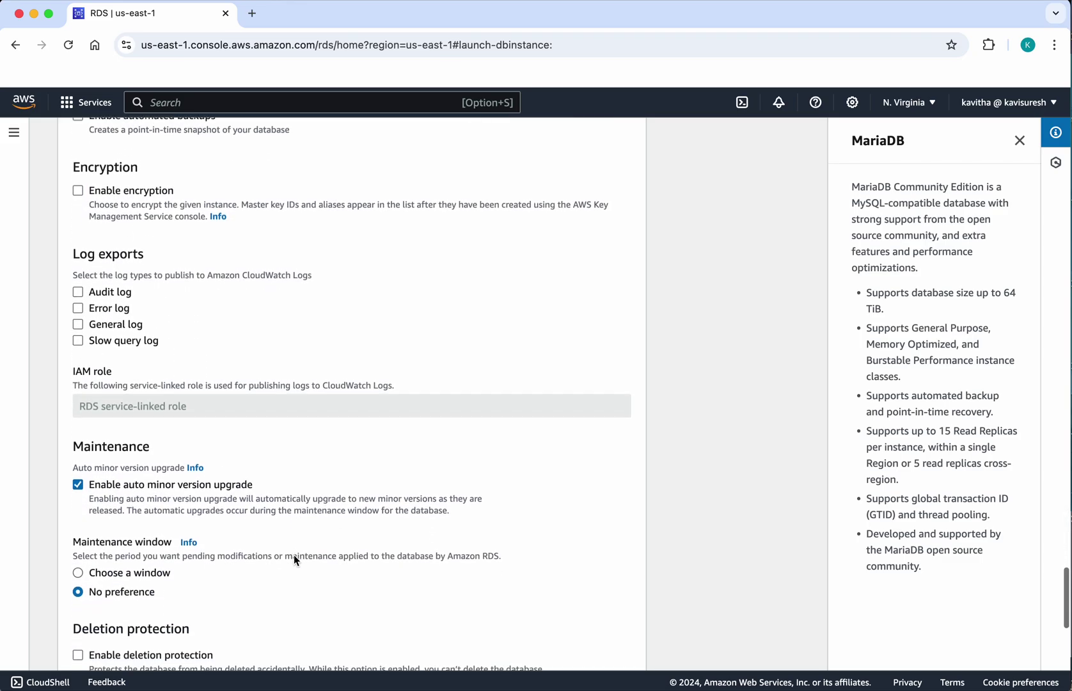
scroll(294, 560, down, 2)
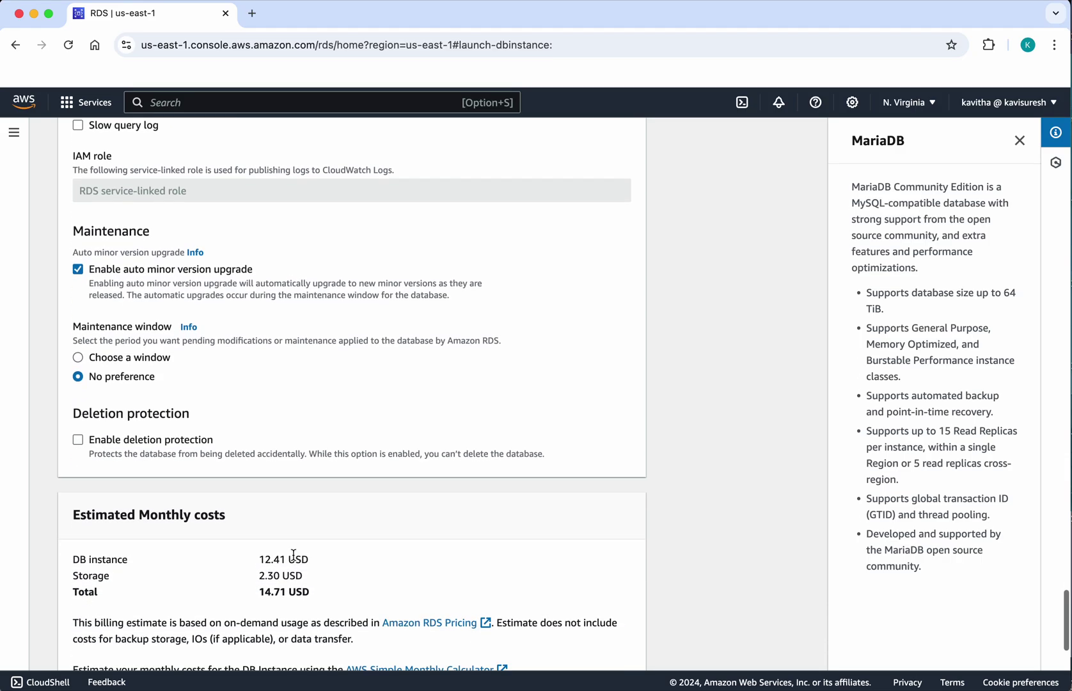
scroll(293, 555, down, 2)
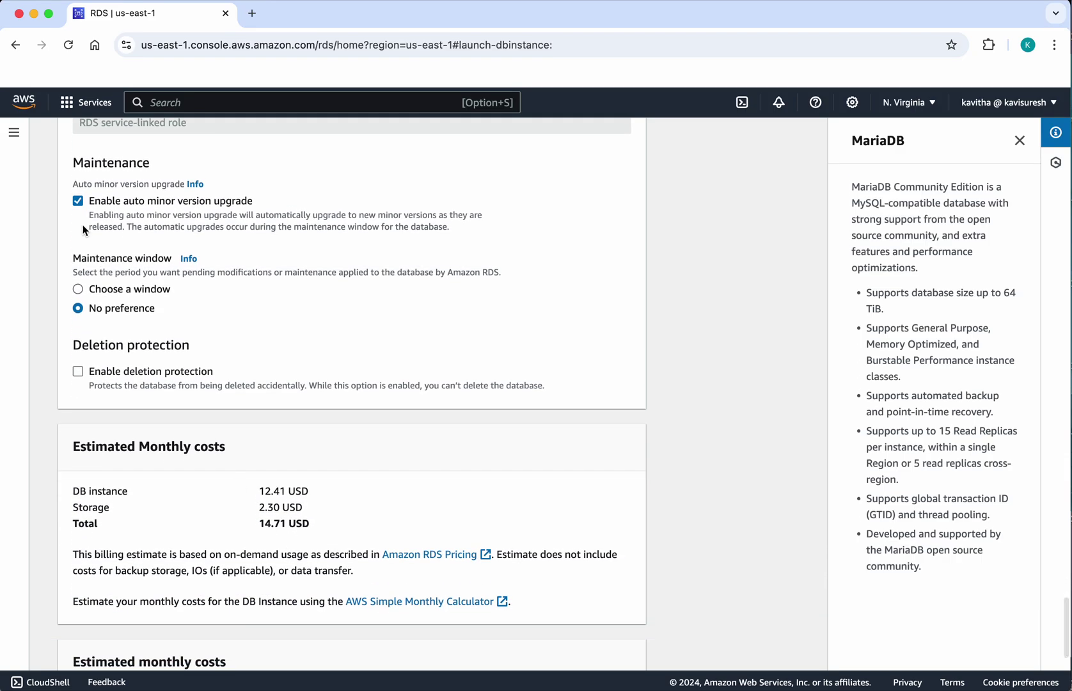
scroll(262, 508, down, 7)
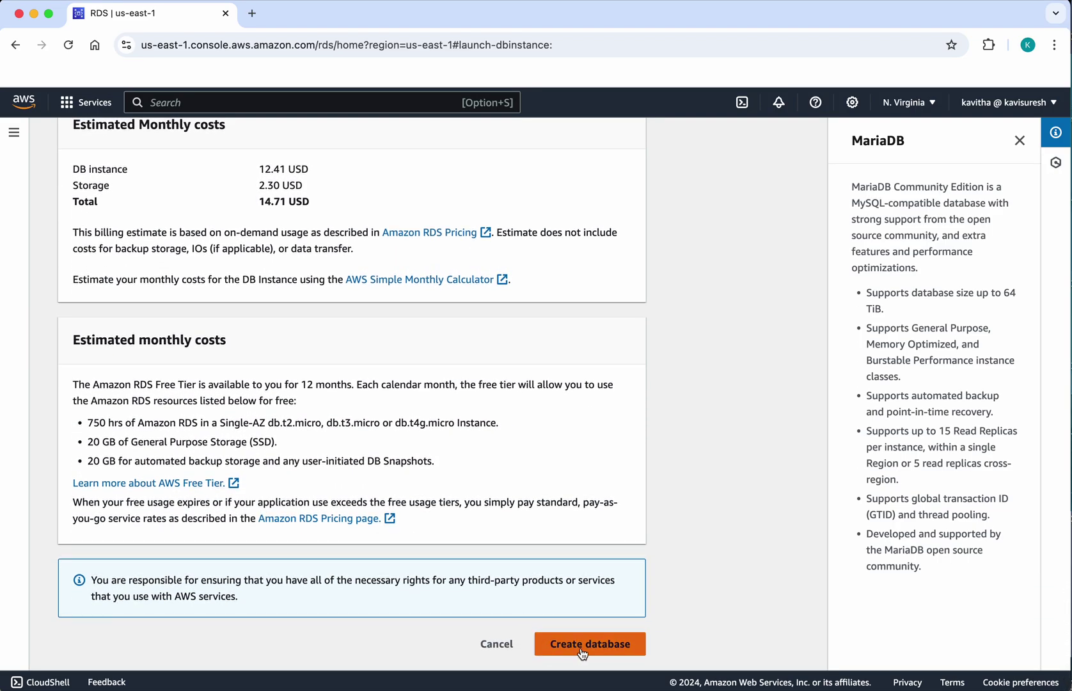
- Create mariadbinstance, estimated at 14.71 USD per month
click(583, 646)
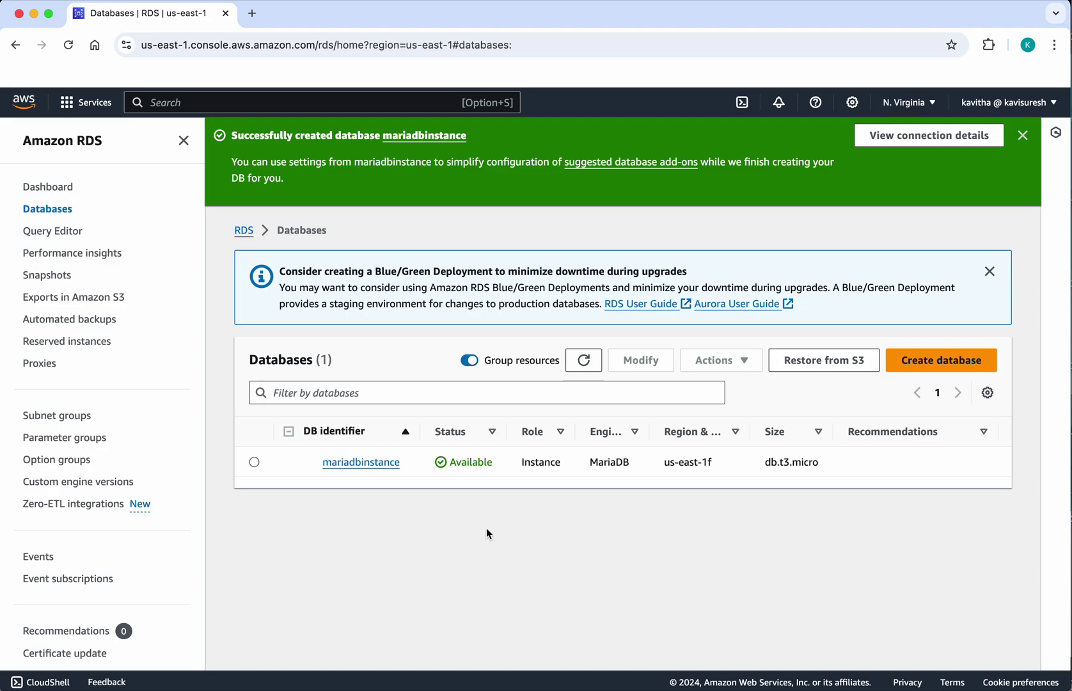
- Open mariadbinstance's details and copy its endpoint address
click(347, 465)
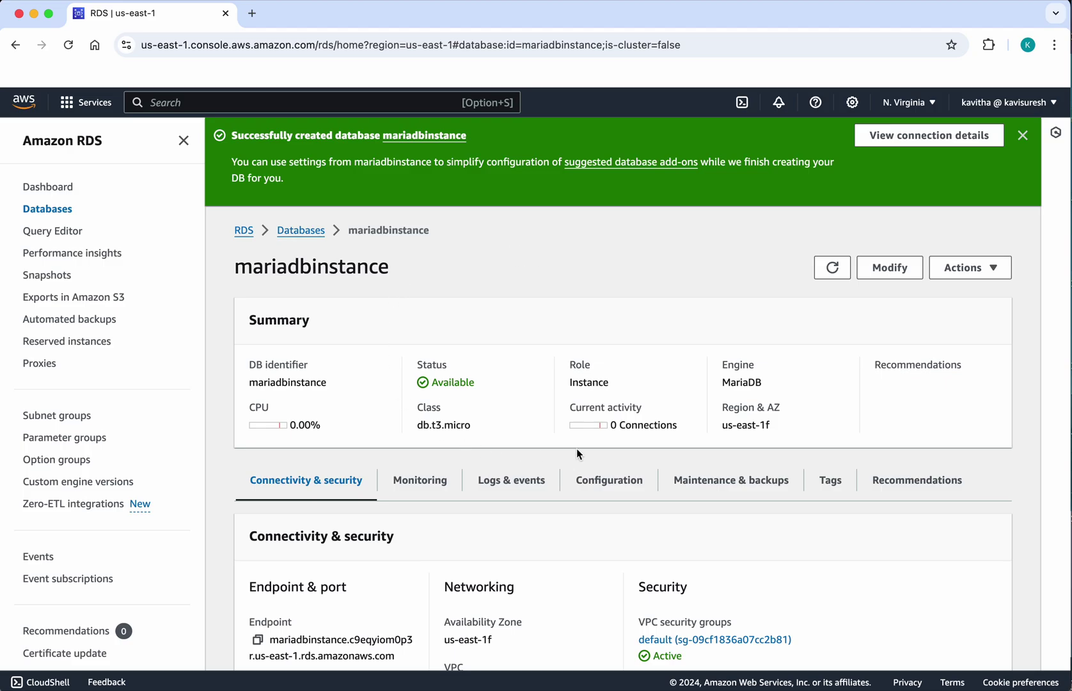
scroll(617, 585, down, 3)
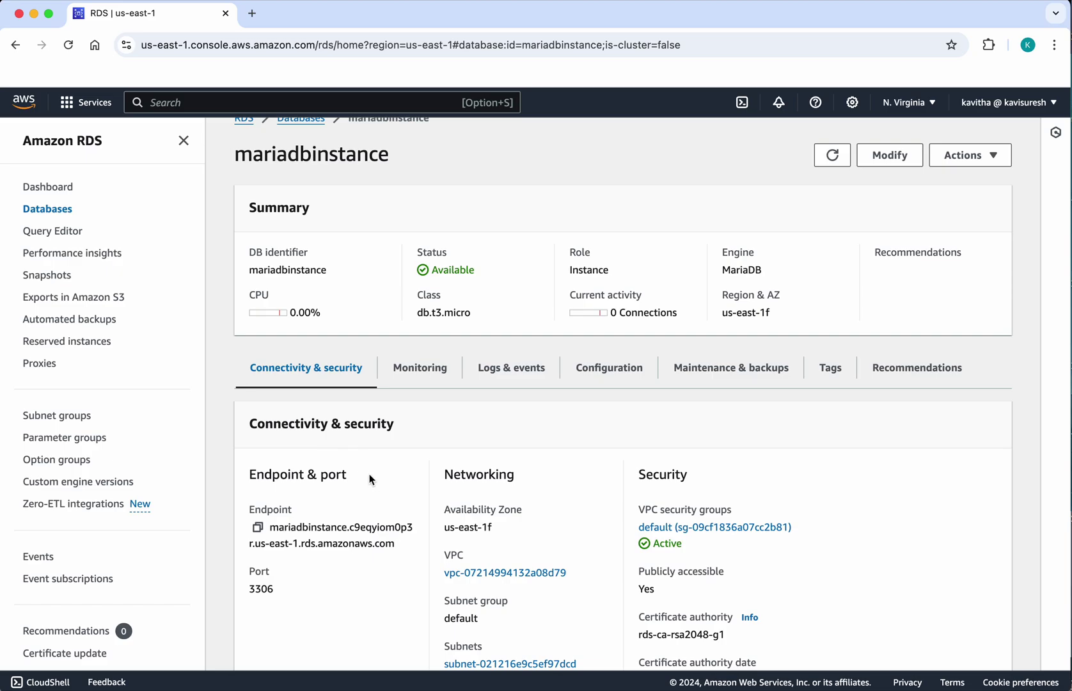
scroll(373, 482, down, 2)
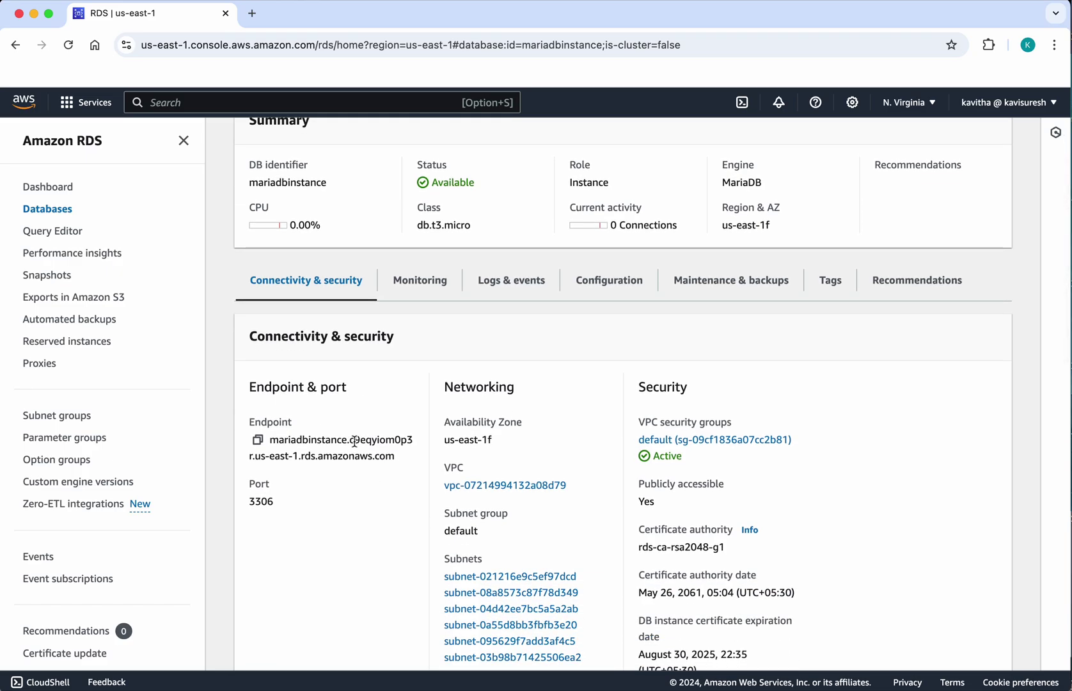
click(257, 439)
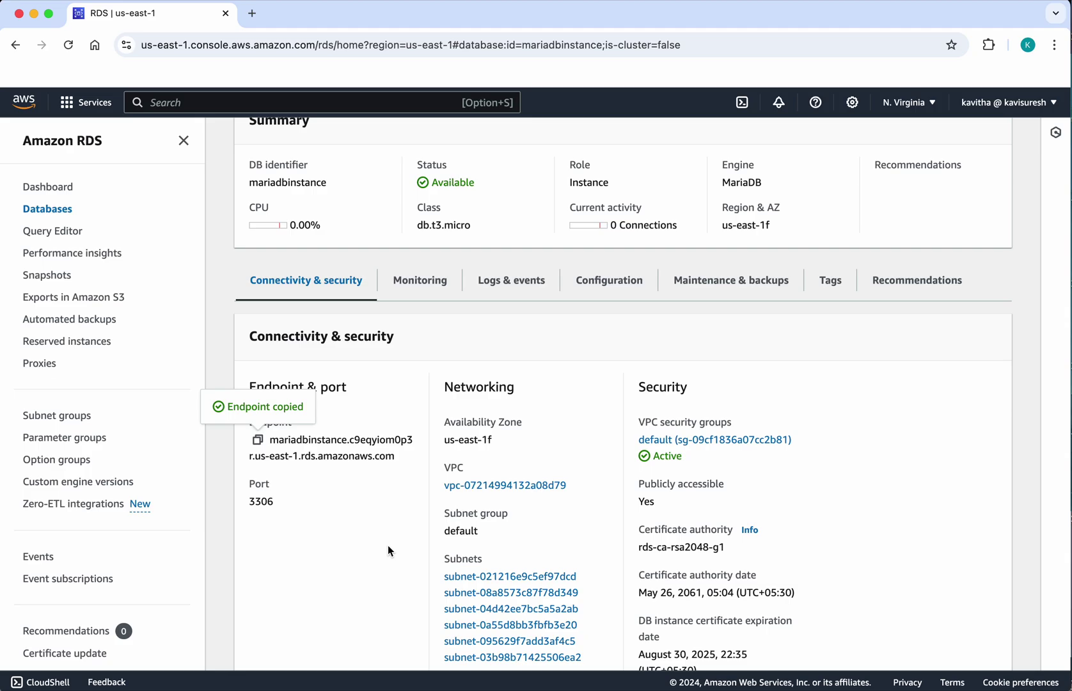
scroll(388, 565, down, 3)
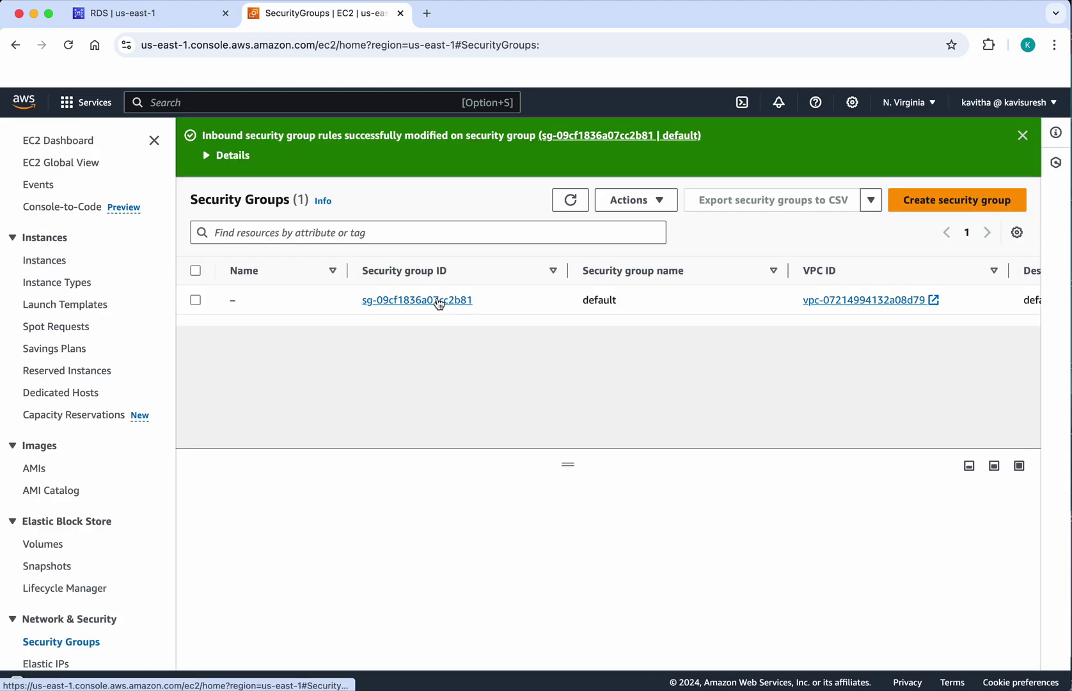
- Add and save an inbound Custom TCP rule for port 3306 from My IP
click(438, 301)
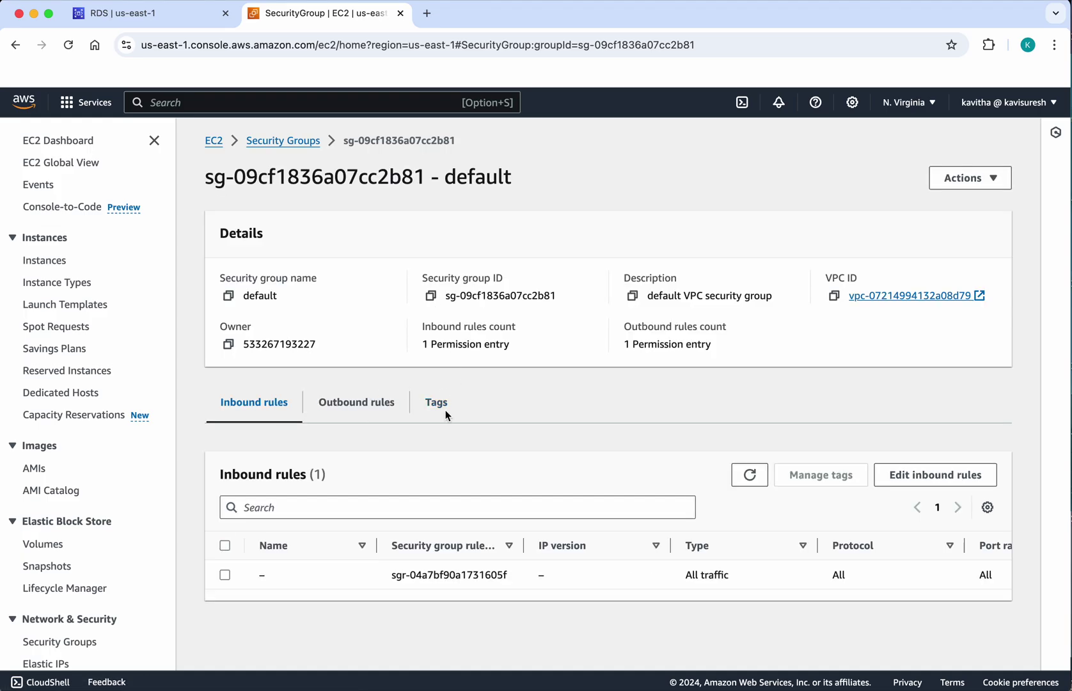
click(924, 474)
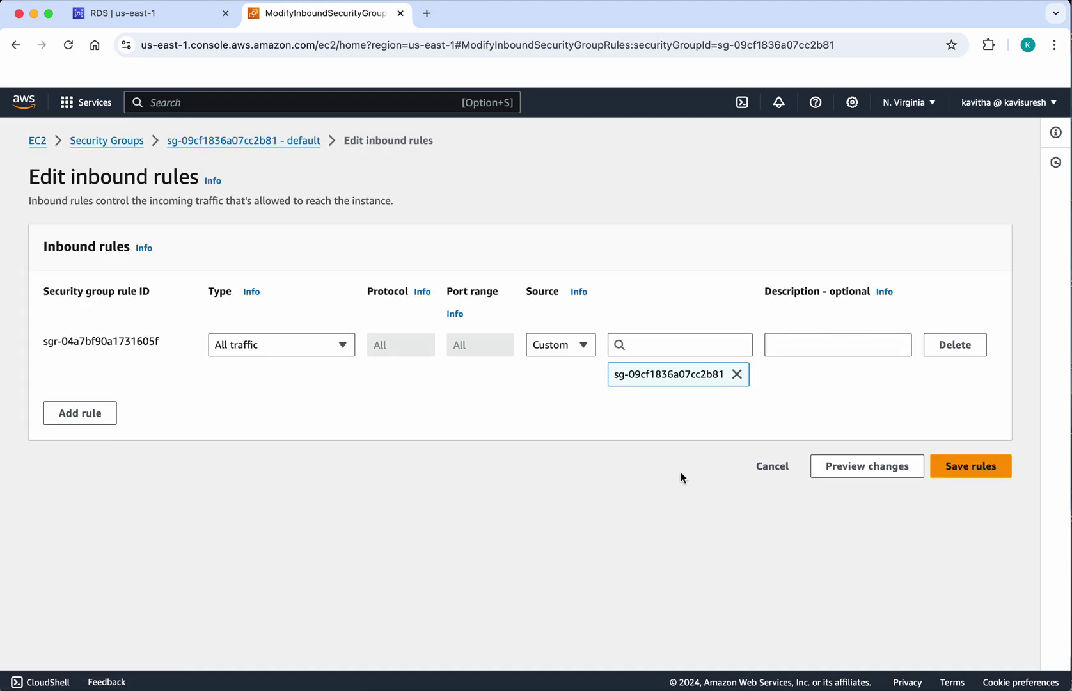
click(96, 414)
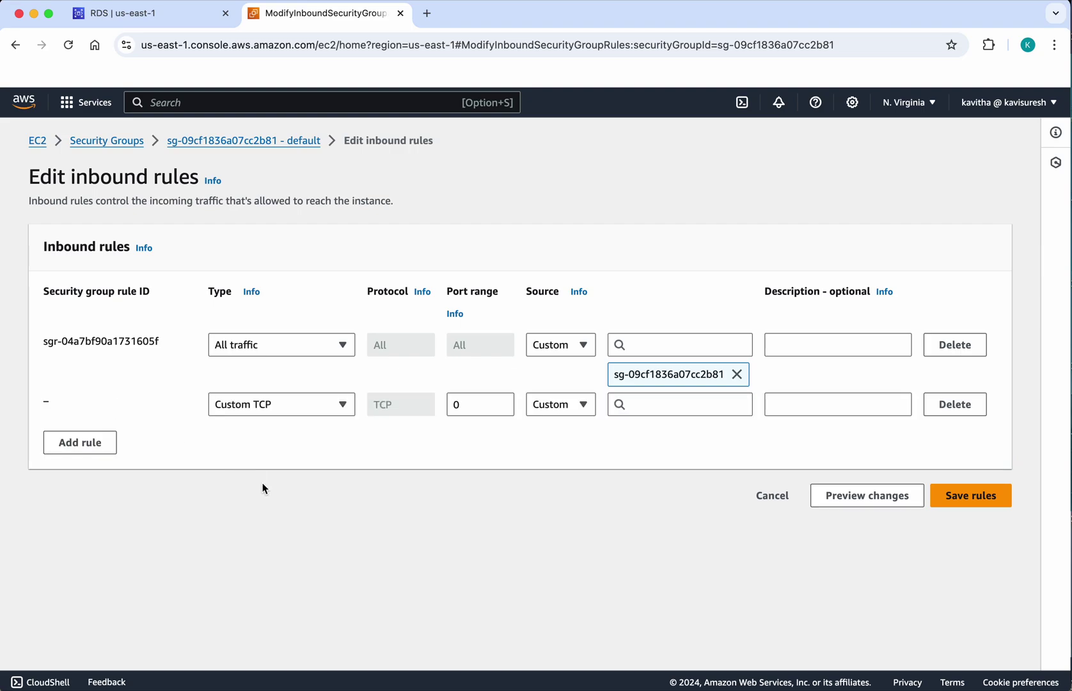
click(483, 403)
drag(484, 403, 425, 407)
text(3306)
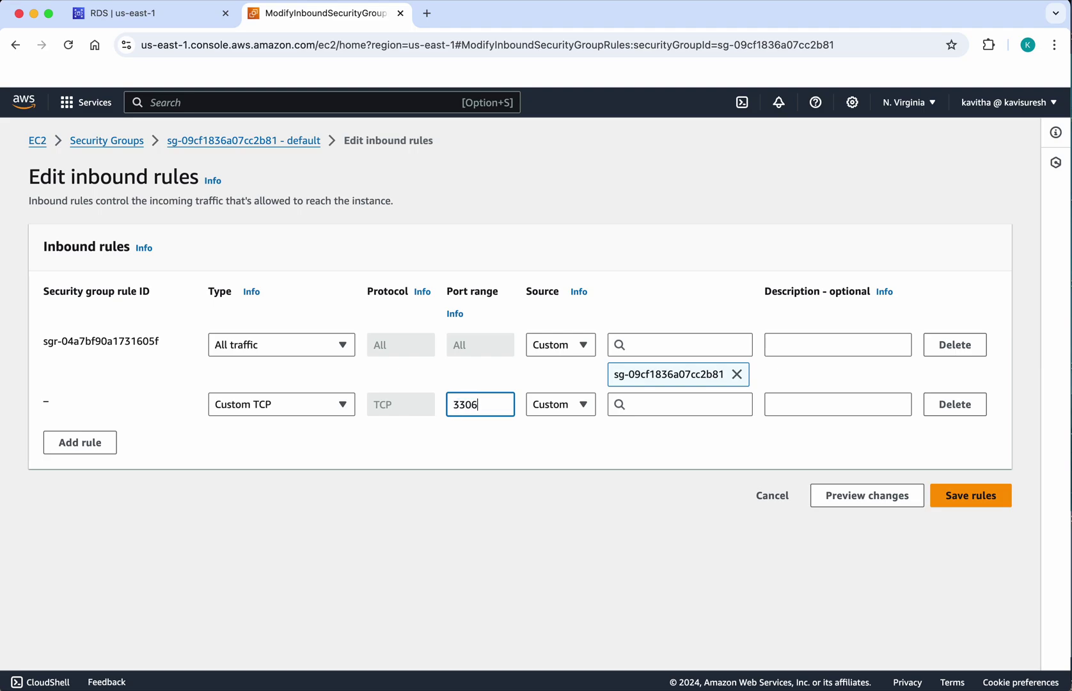
click(583, 404)
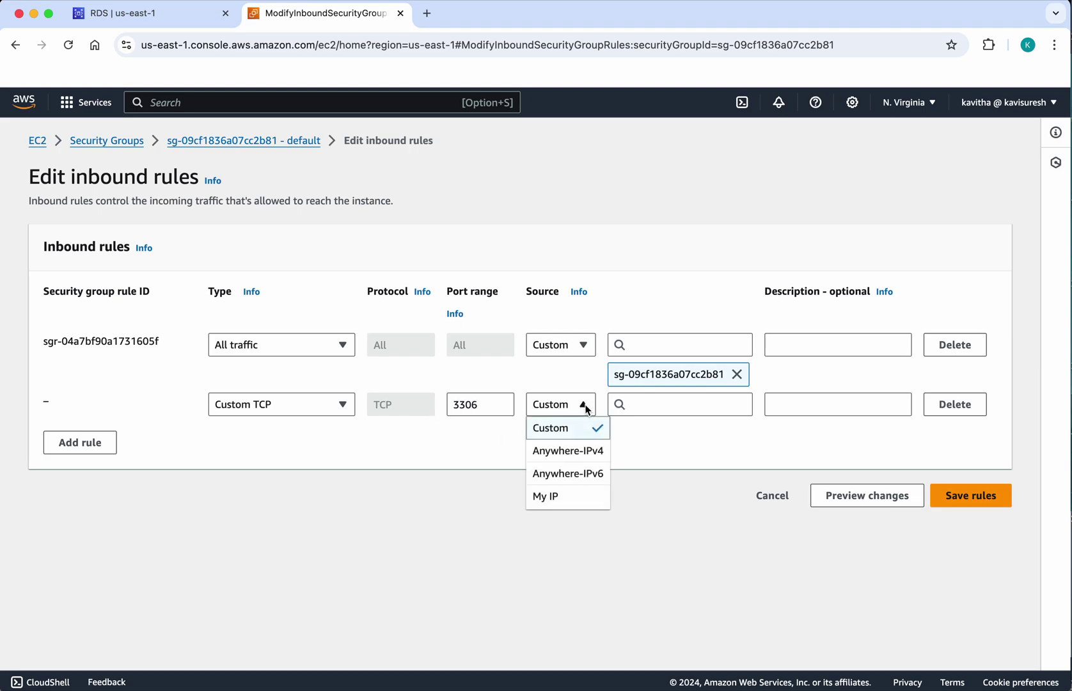
click(571, 505)
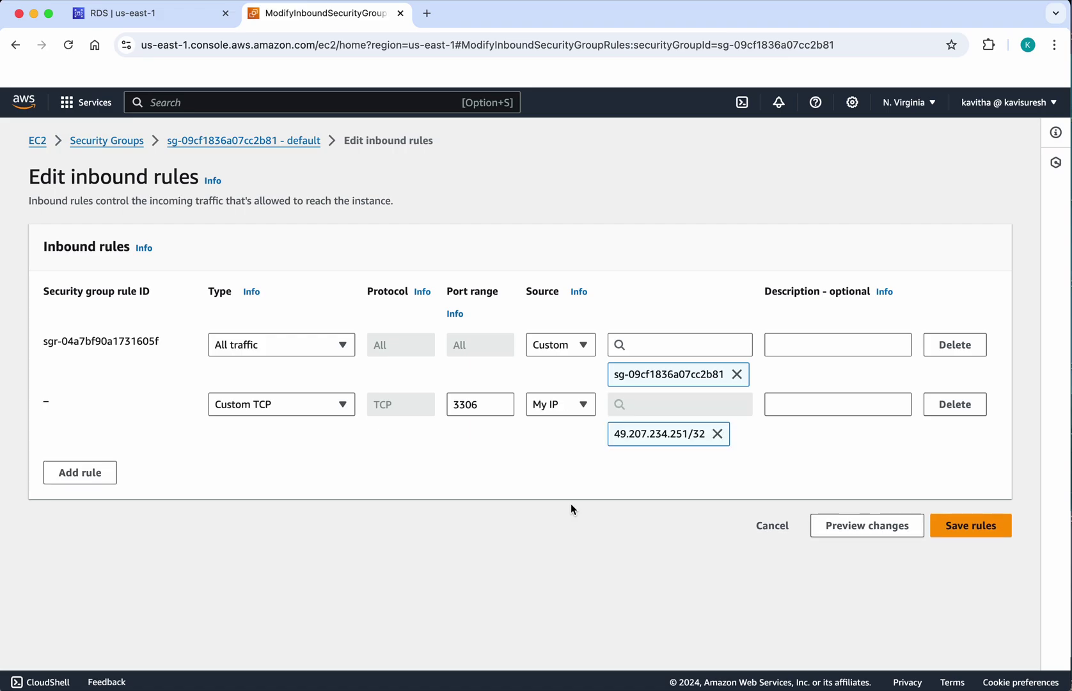
click(957, 524)
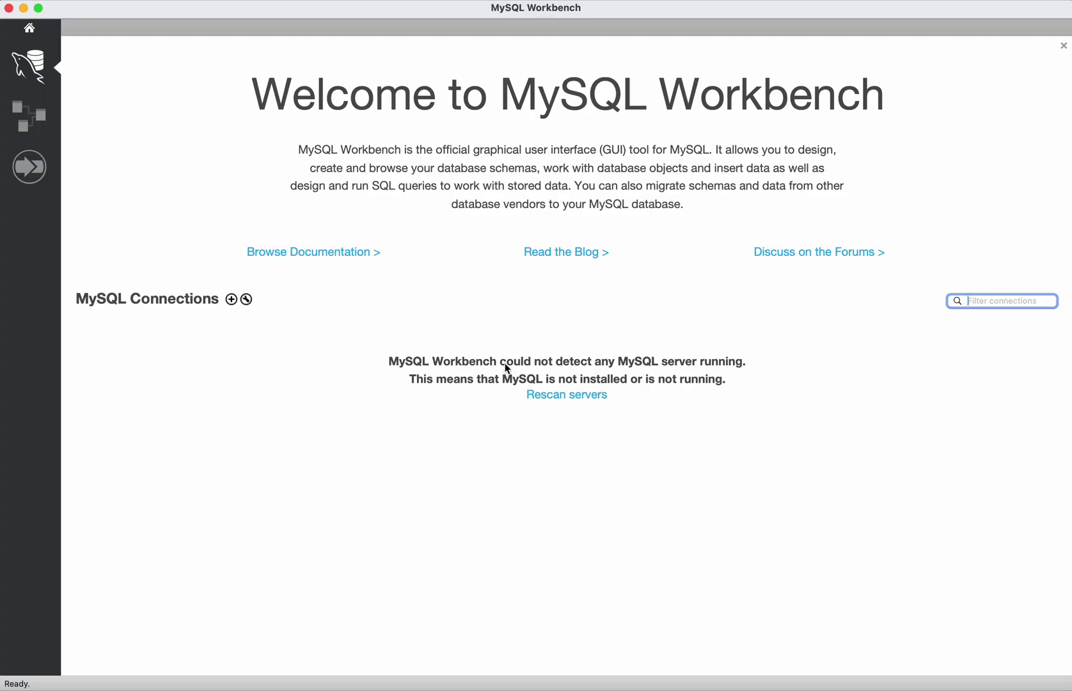
- Create connection Mariadb with the pasted RDS endpoint as hostname and username admin
click(233, 301)
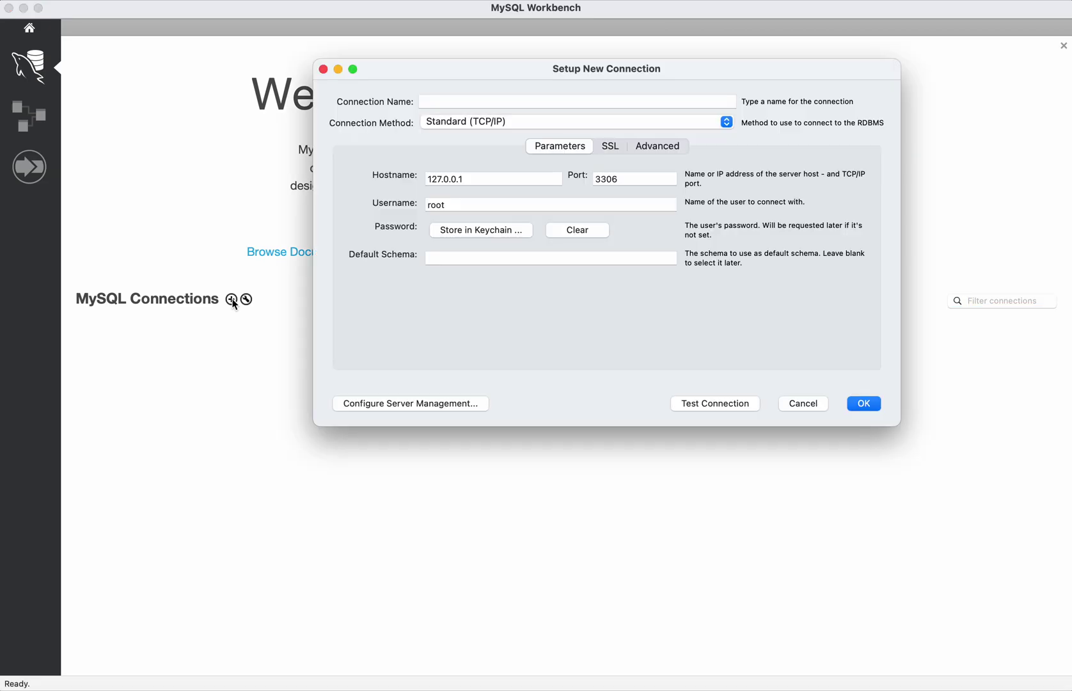
click(513, 103)
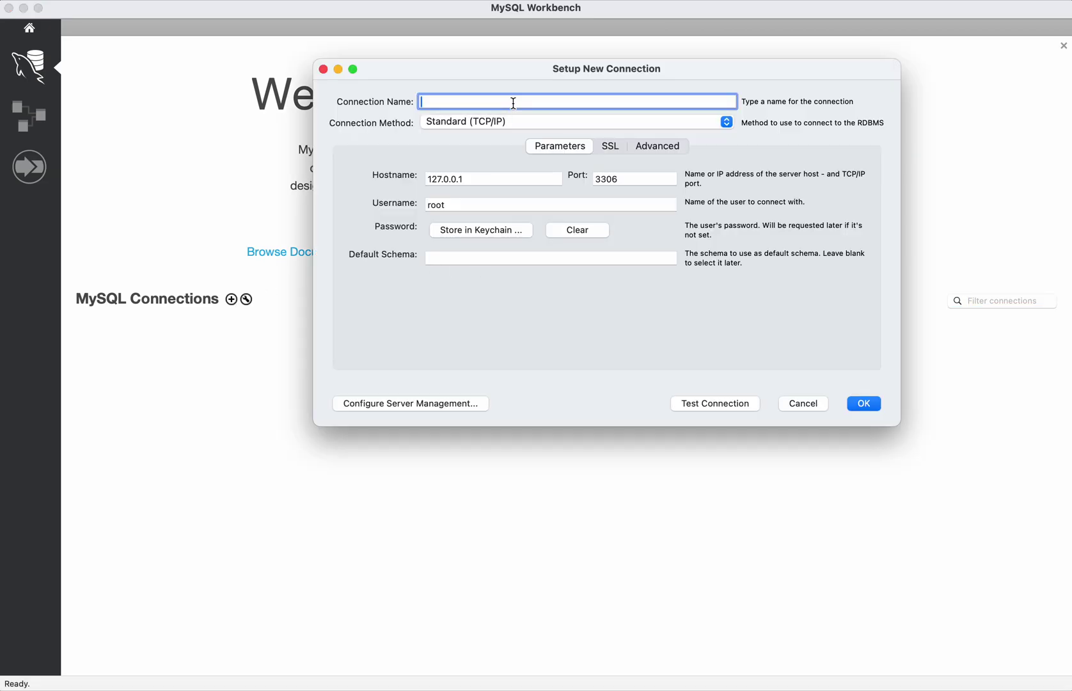
text(Mariadb)
drag(466, 179, 373, 178)
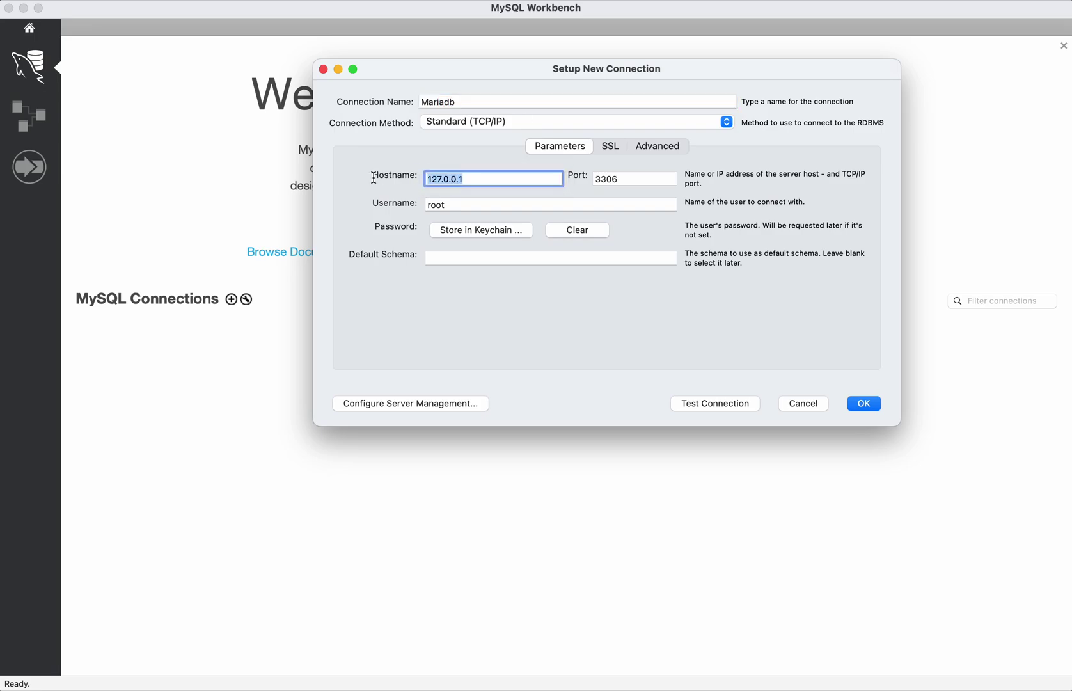
key(super+v)
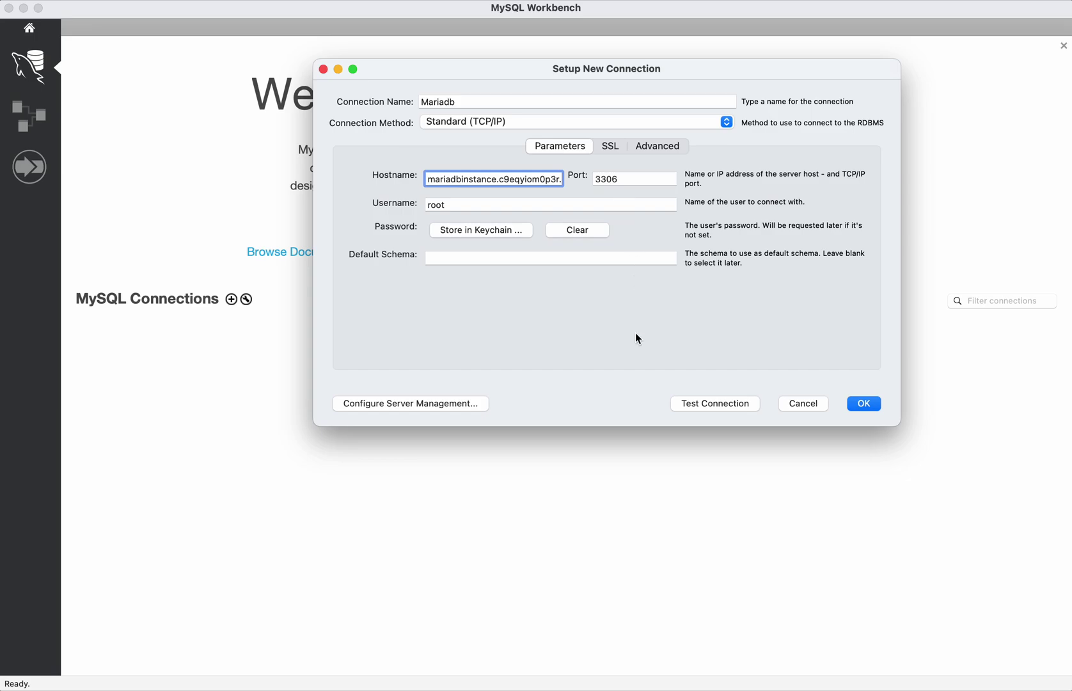
double_click(450, 205)
text(admin)
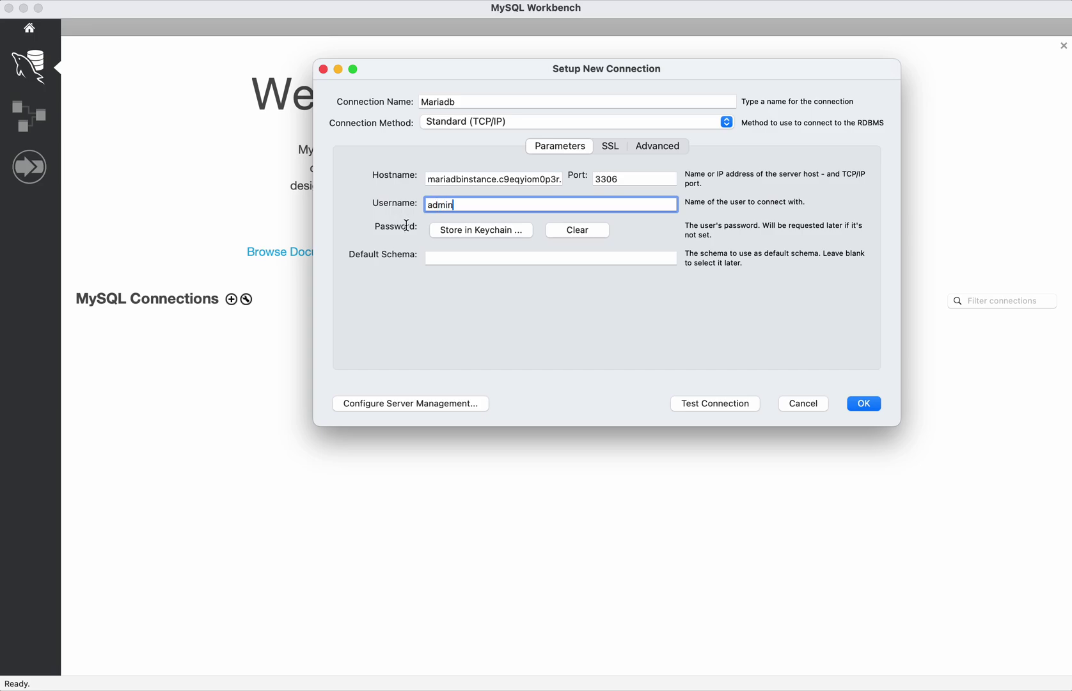
- Store the password, test the connection successfully, save it, and open Mariadb
click(463, 230)
text(admin)
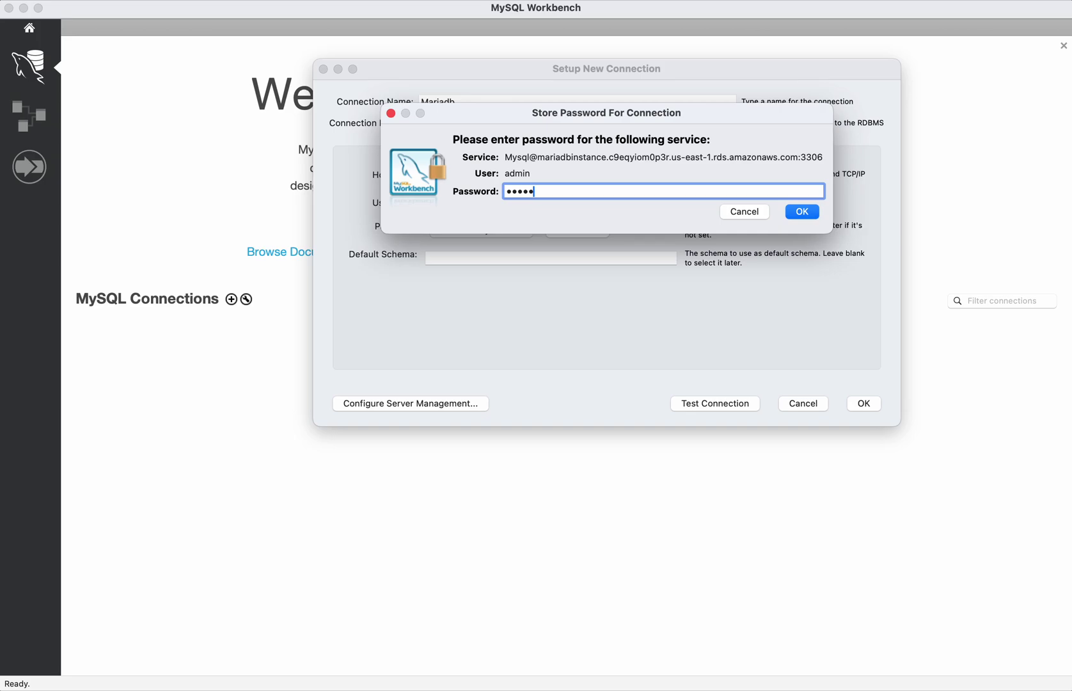
text(1234)
click(803, 212)
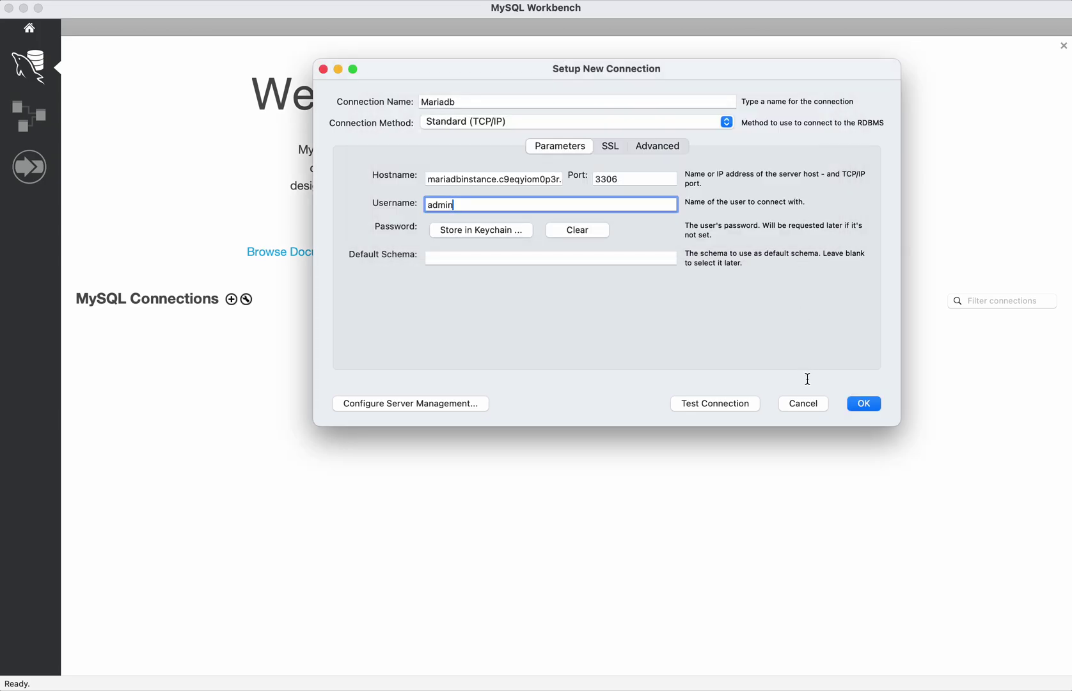
click(716, 407)
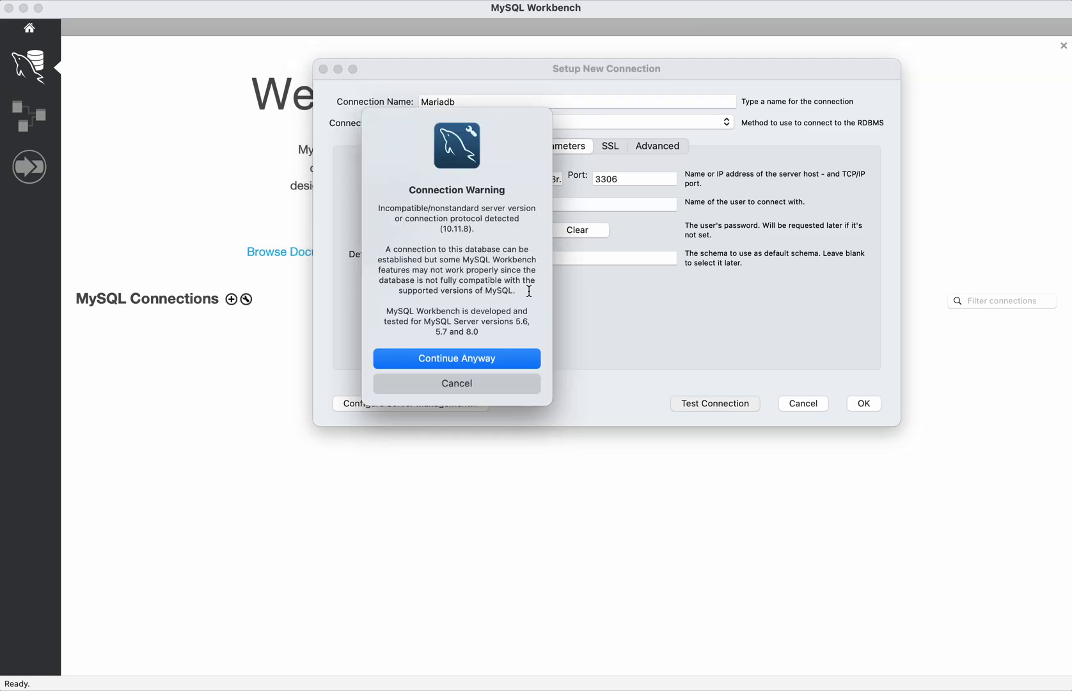
click(477, 360)
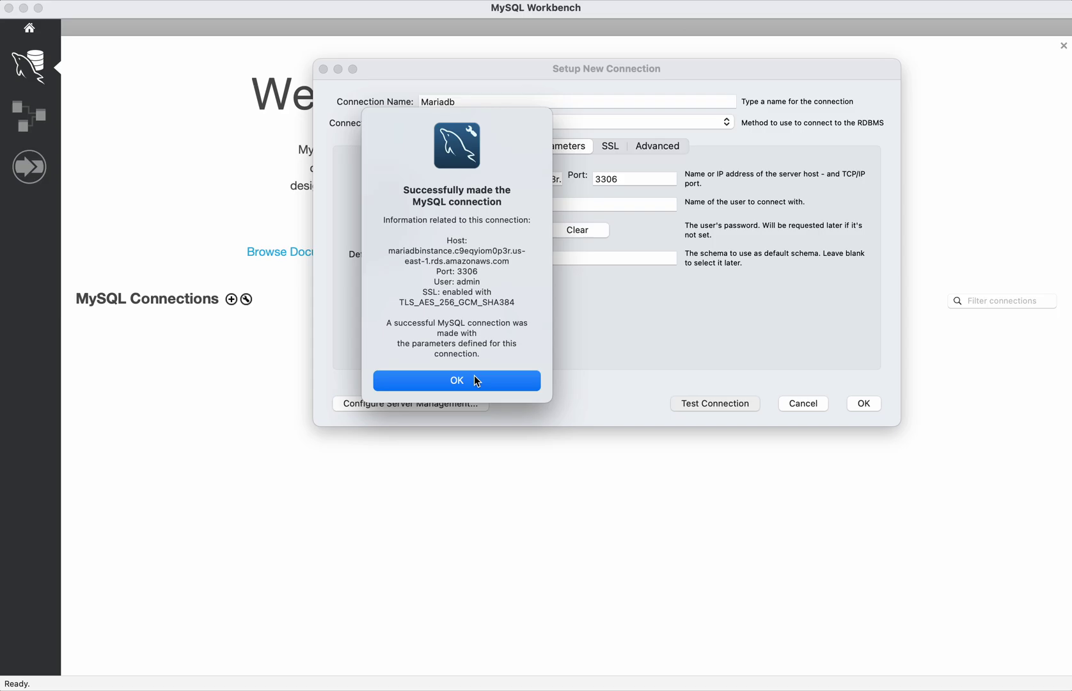
click(468, 381)
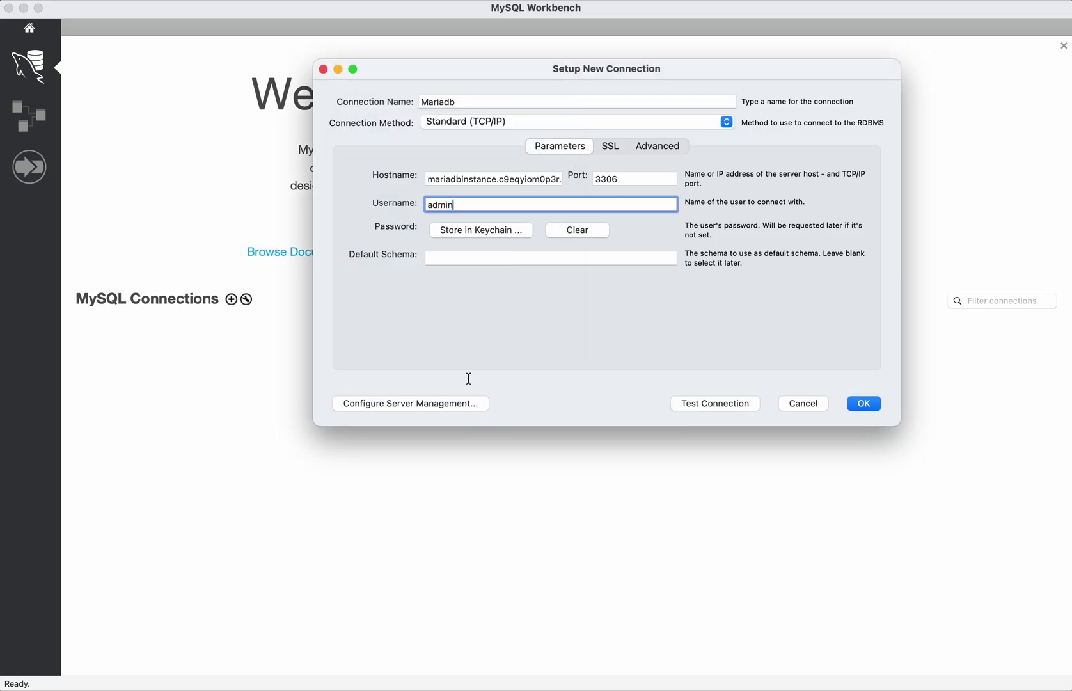
click(863, 404)
click(158, 369)
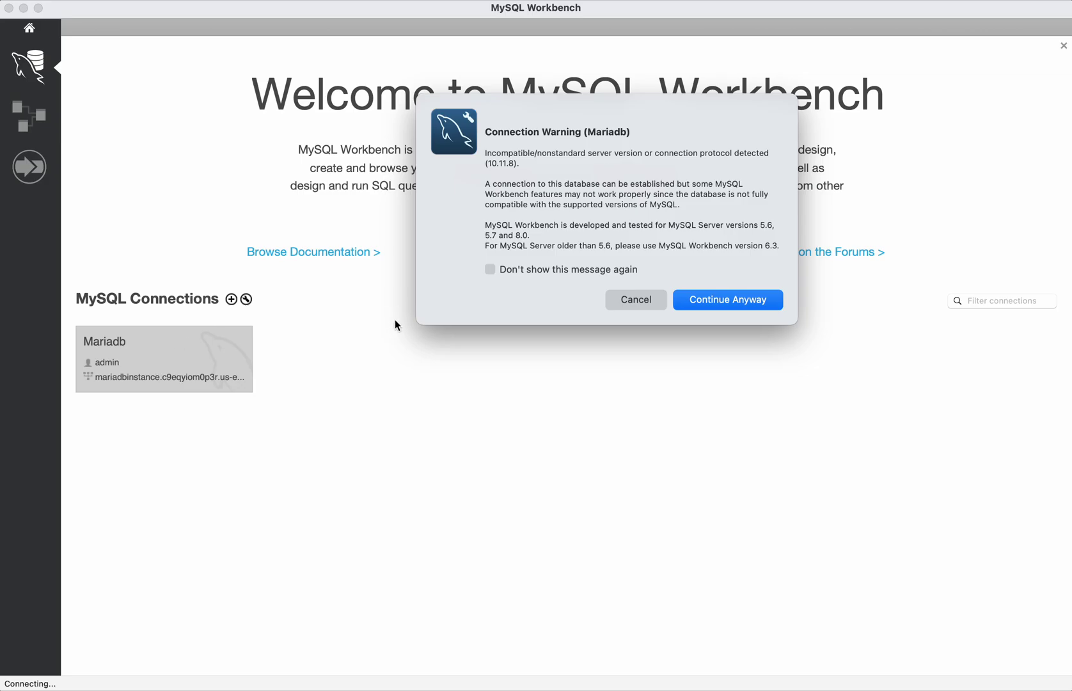
- Open the query editor and run 'use demodb;'
click(714, 309)
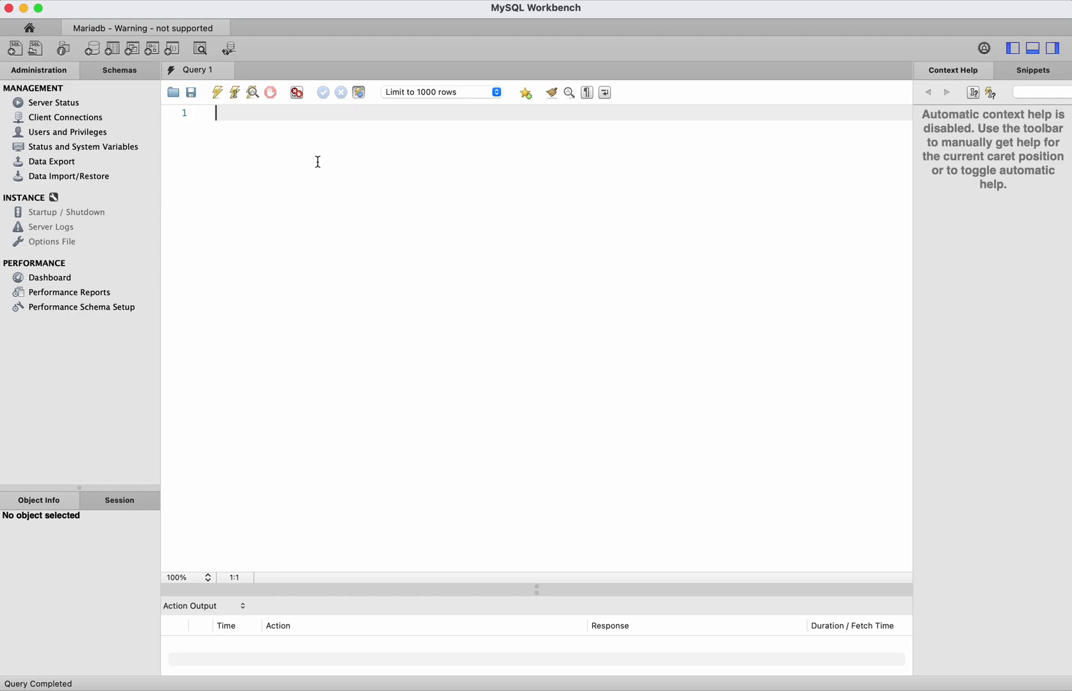
text(use demodb;)
drag(279, 110, 215, 113)
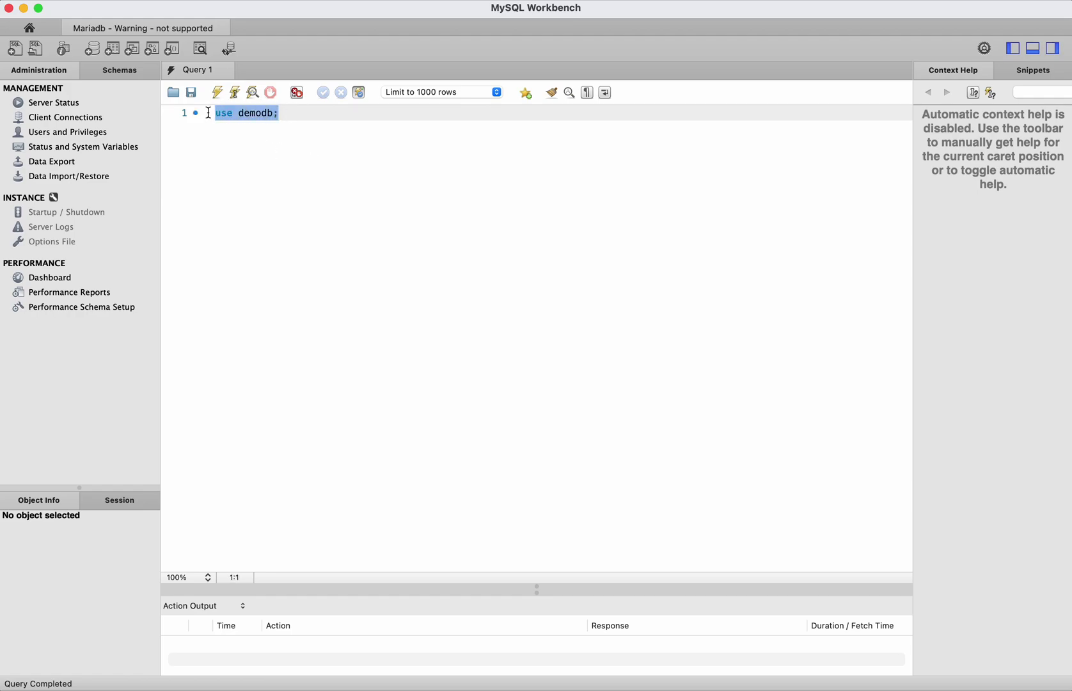
click(218, 93)
- Create table student with columns name varchar(255) and age int
click(312, 119)
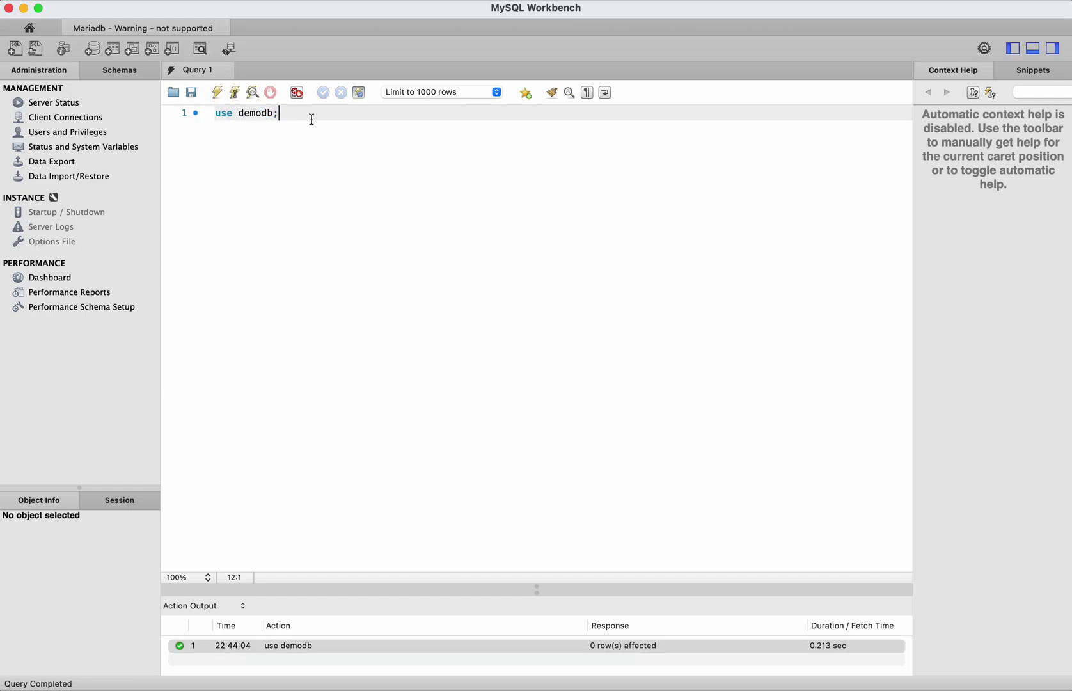
key(Return)
text(create )
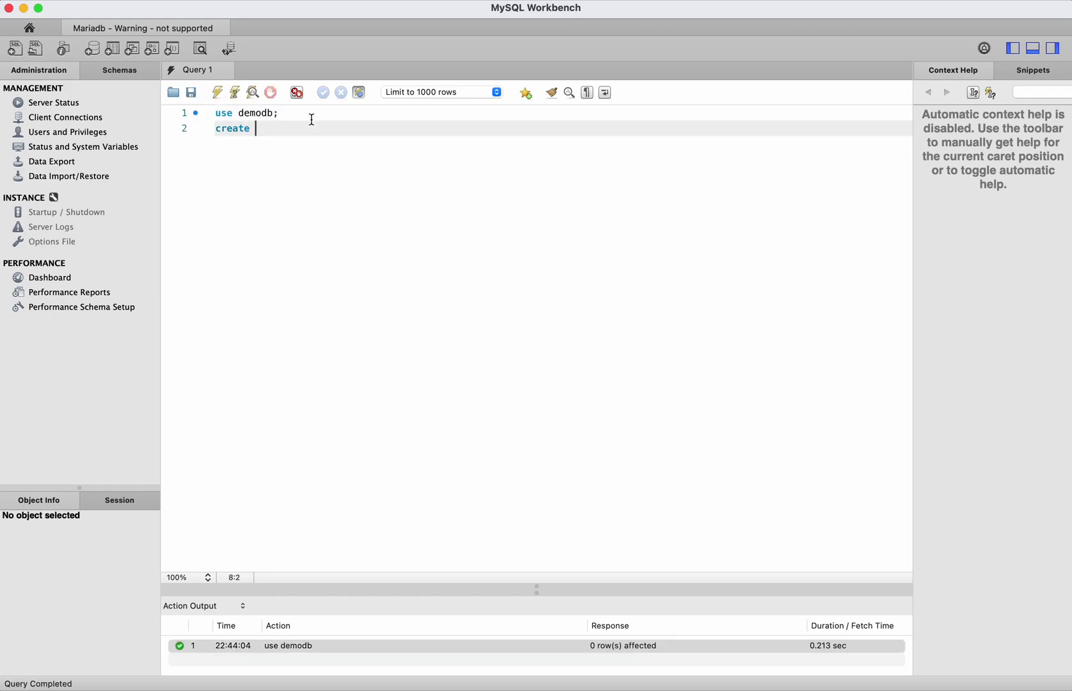
text(table student(name varchar(25)
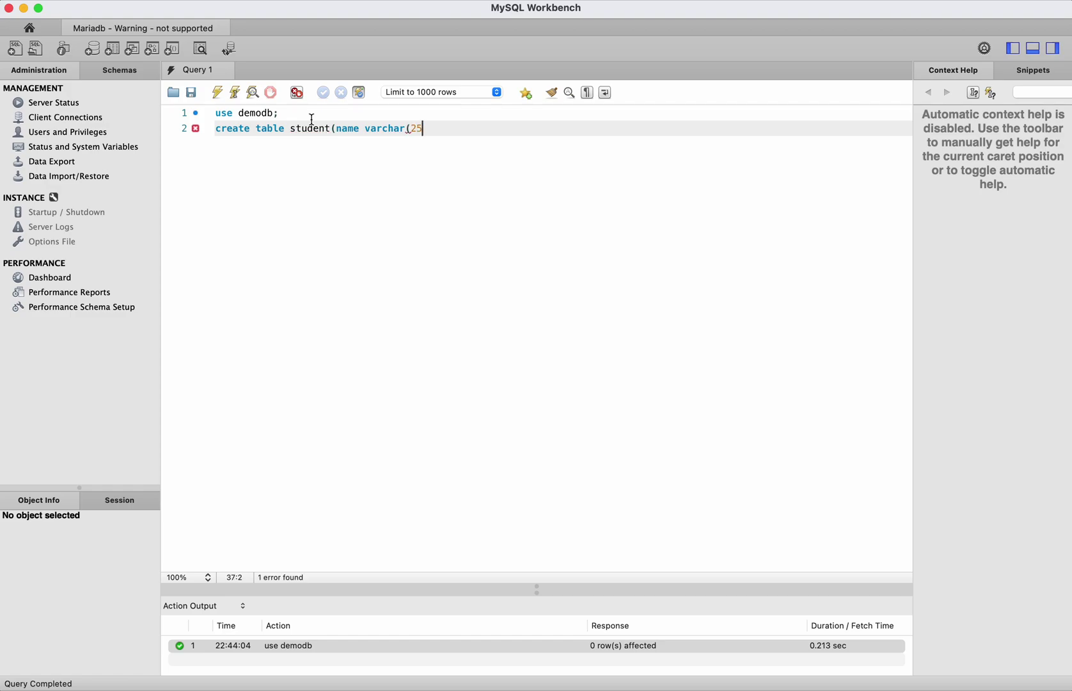
text(5),age int);)
drag(499, 131, 200, 130)
click(215, 91)
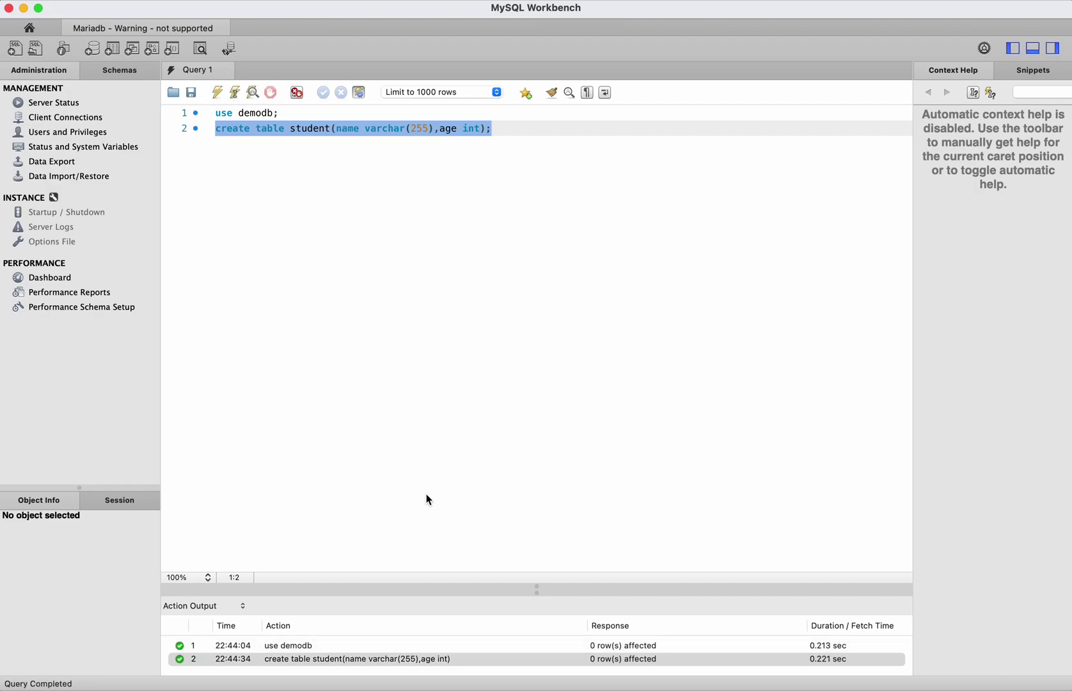
- Write the statement insert into student values('Anu', 19); on a new line
click(515, 128)
key(Return)
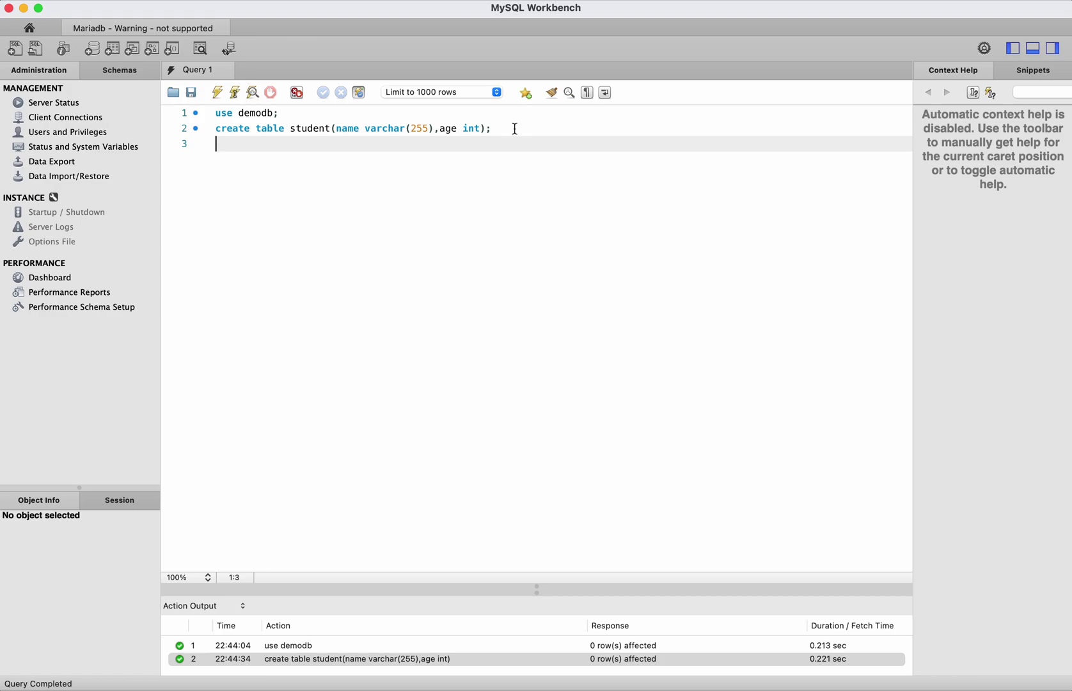
text(insert in)
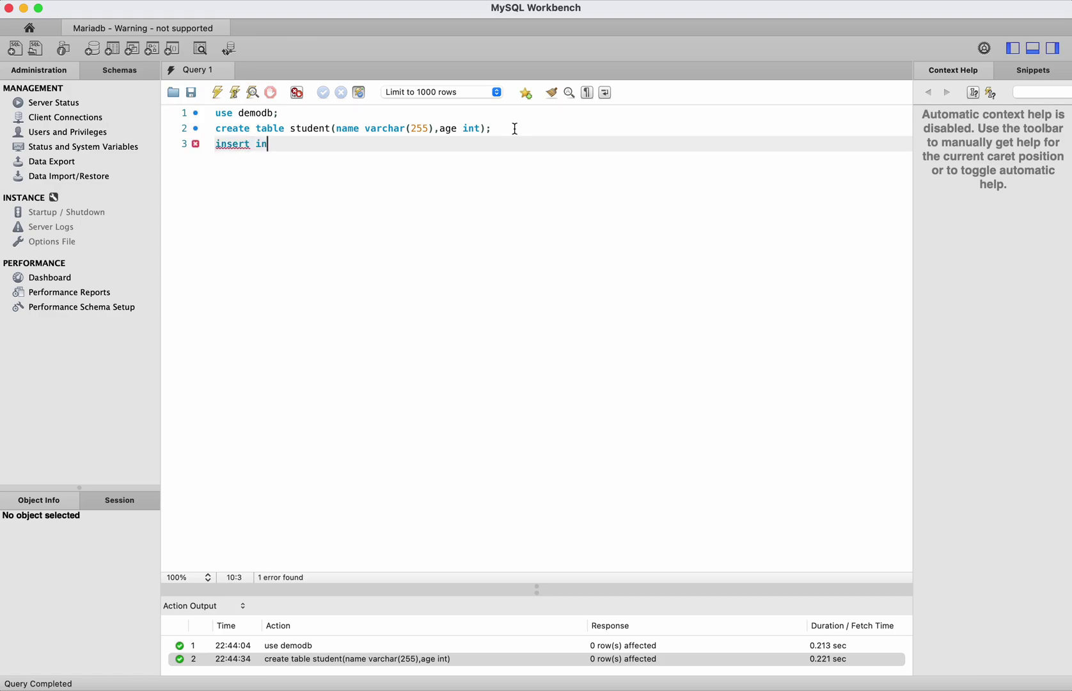
text(to student values('Anu')
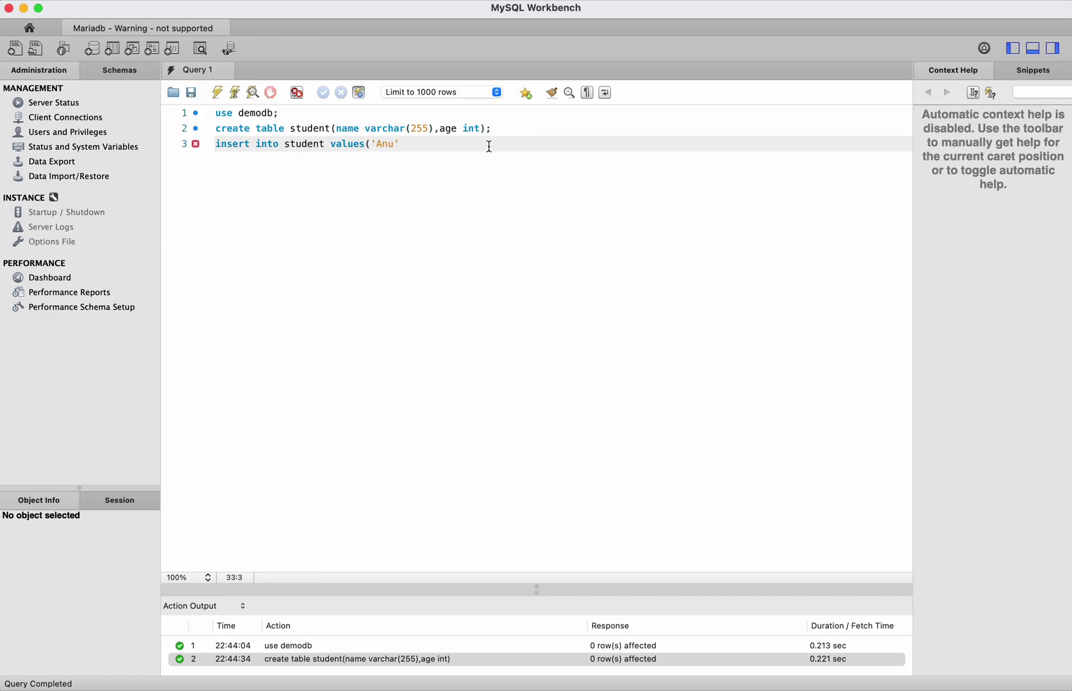
text(, 19);)
- Run the INSERT statement that adds a student row with age 19
key(shift+Left)
key(shift+Left)
key(shift+super+Left)
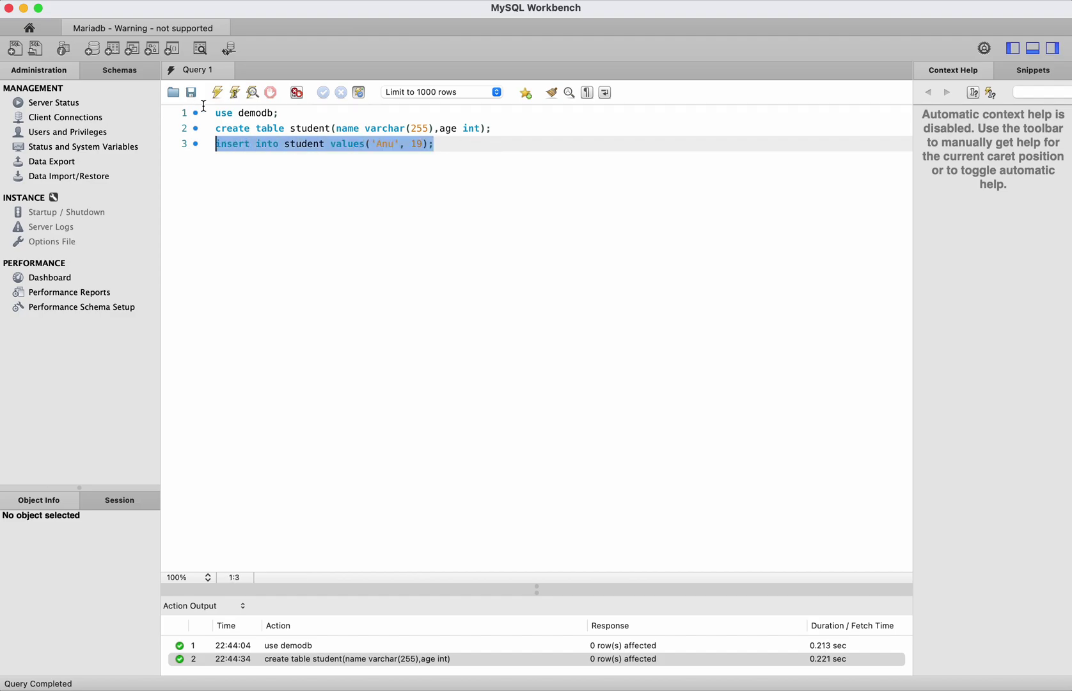
click(218, 94)
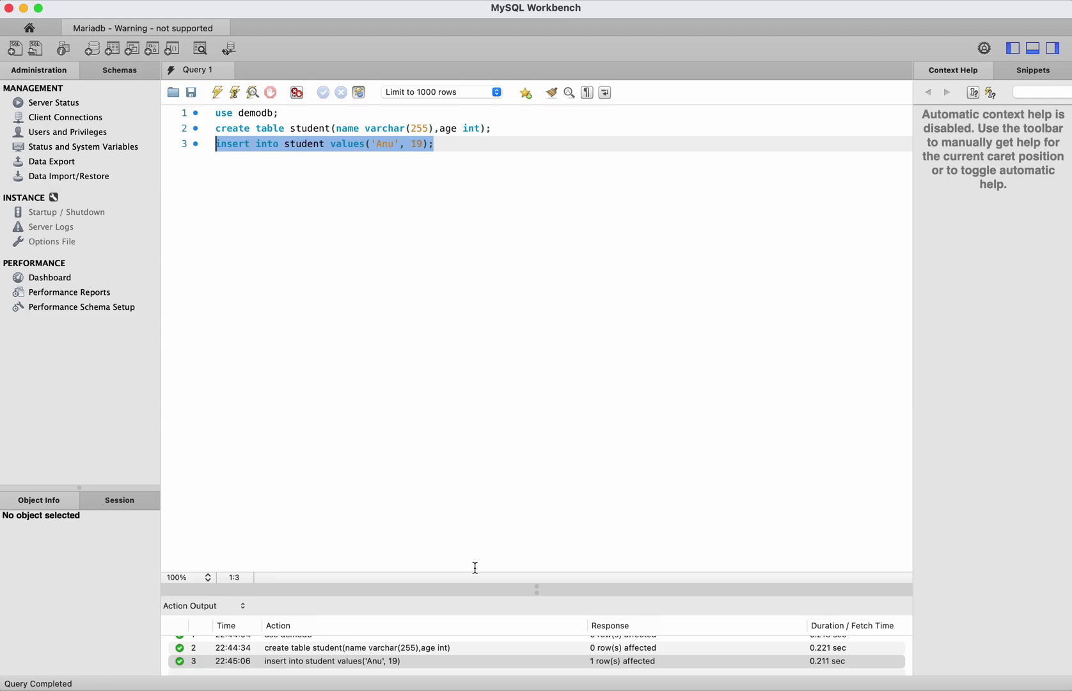
- Run 'select * from student;' and widen the name column in the results grid
click(453, 145)
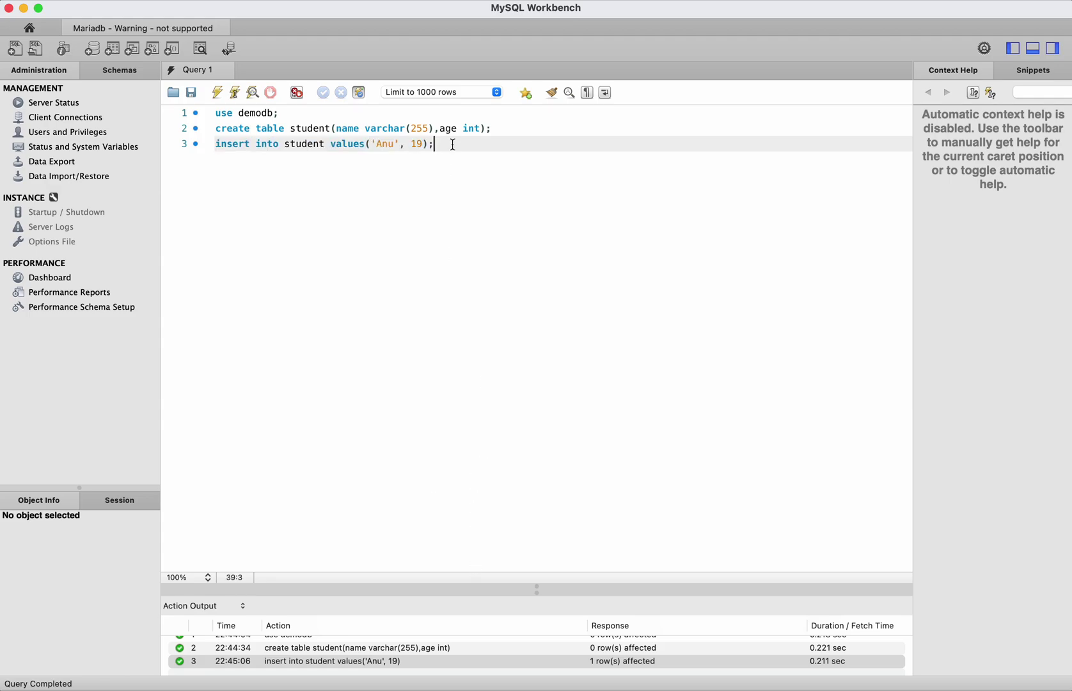
key(Return)
text(select * from )
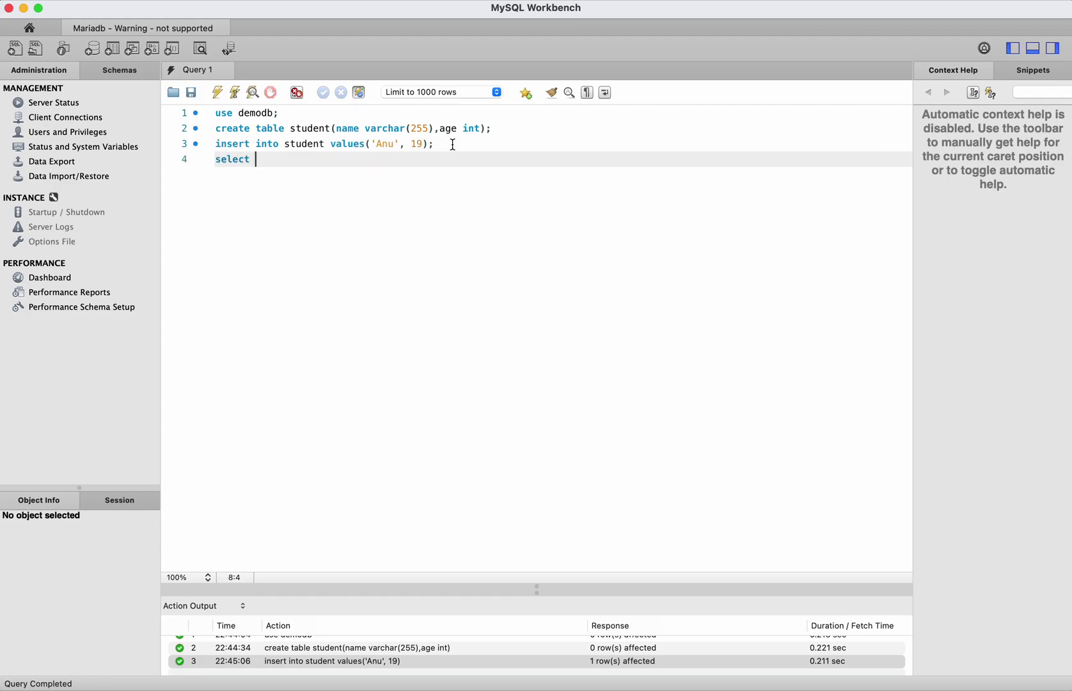
text(student;)
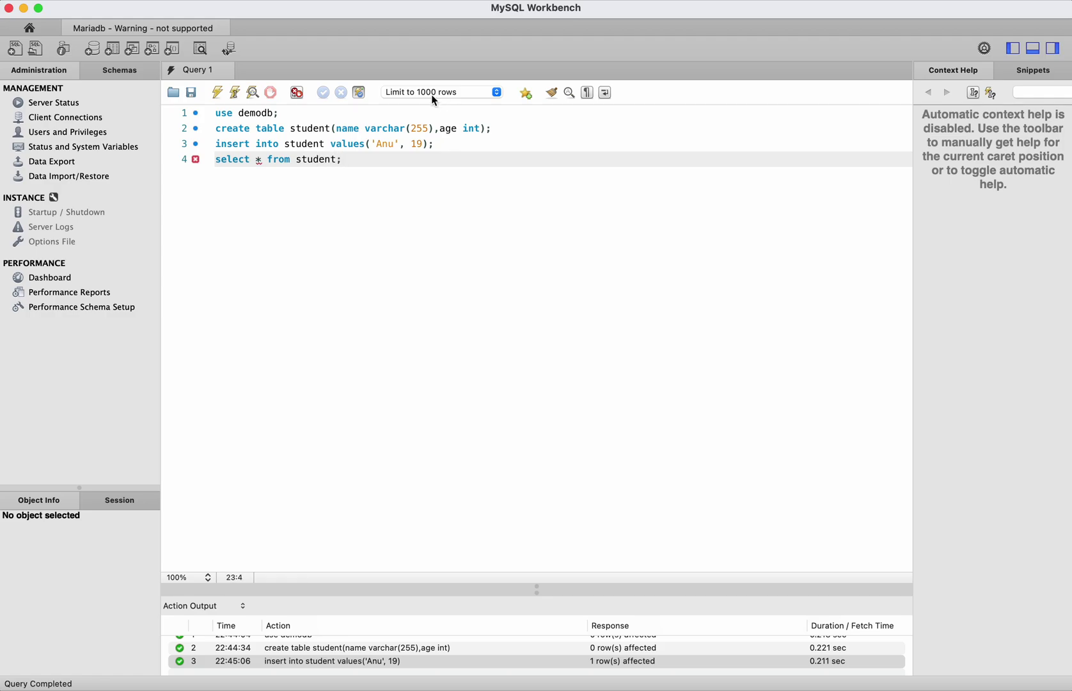
drag(366, 161, 216, 162)
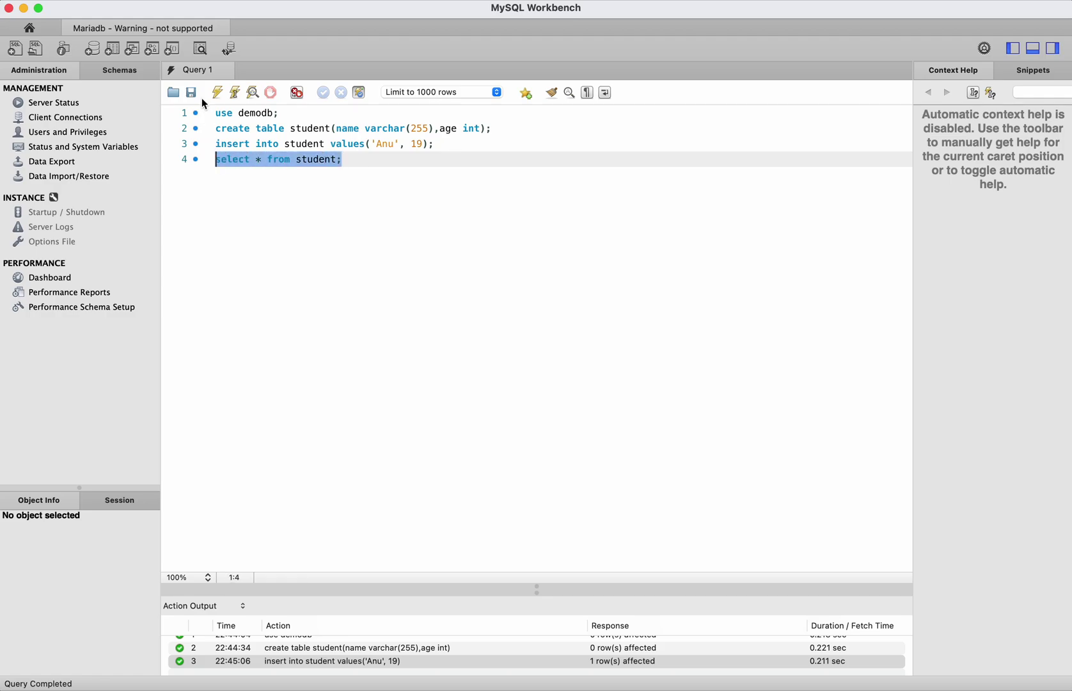
click(219, 92)
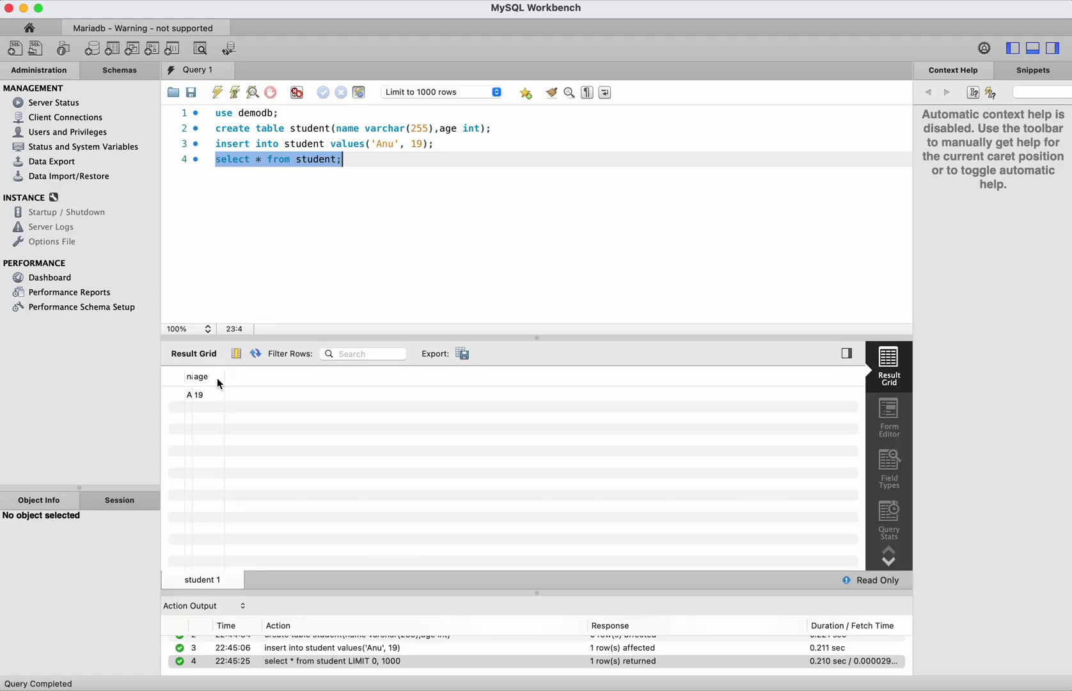
drag(191, 373, 240, 374)
- Return to the mariadbinstance details page in the RDS console and open its Actions menu
key(super+Tab)
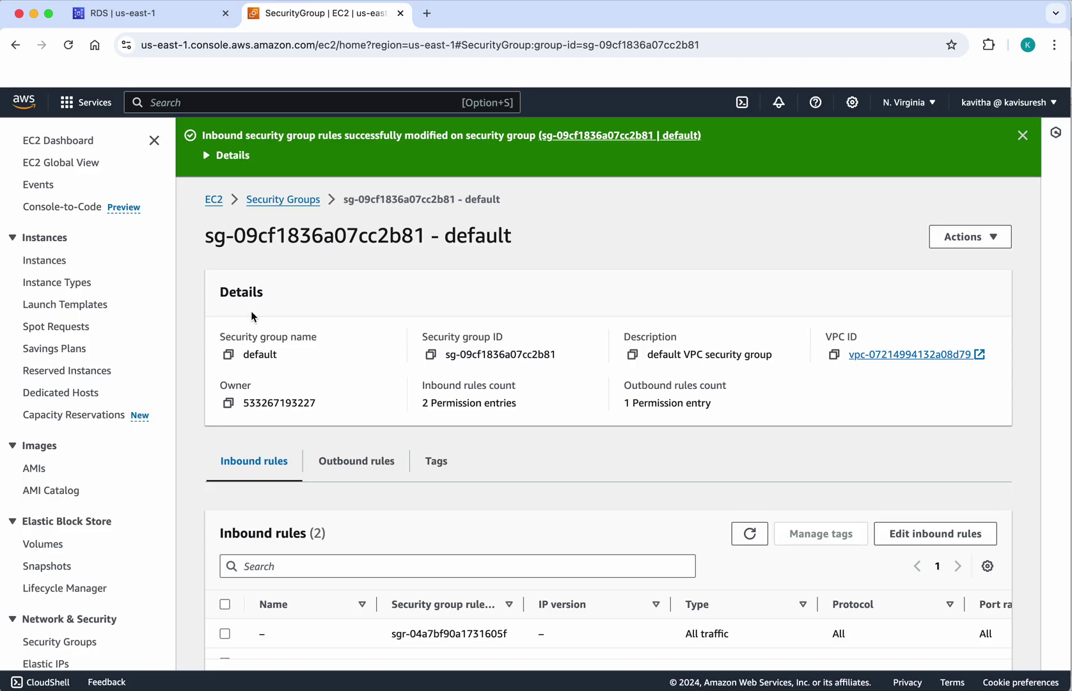
click(148, 14)
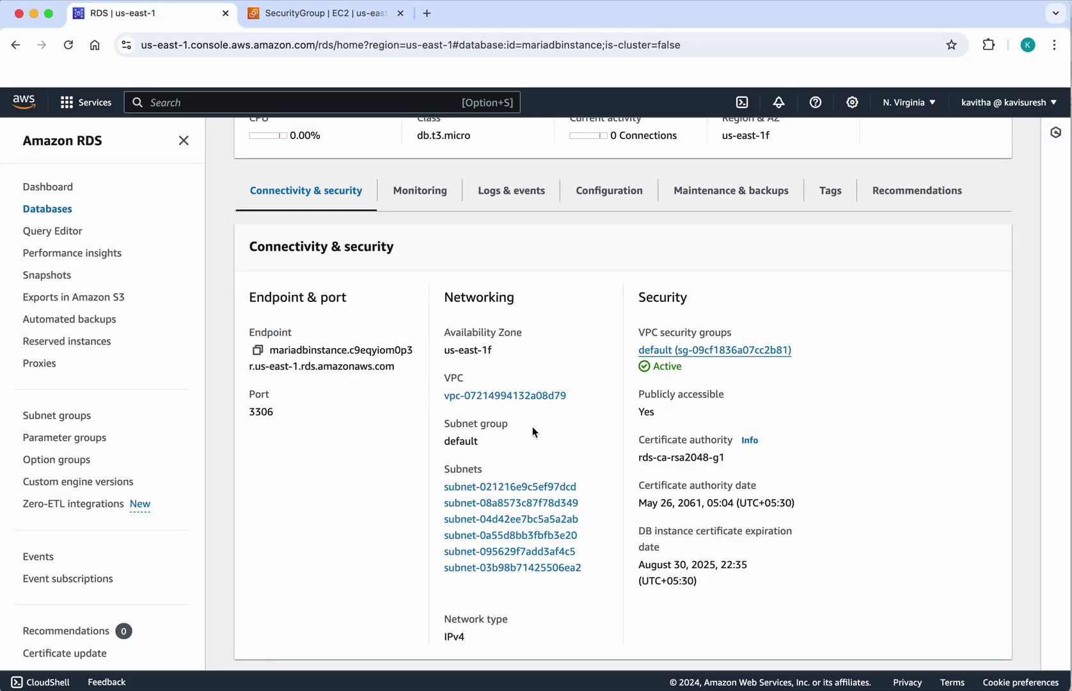
scroll(531, 433, up, 5)
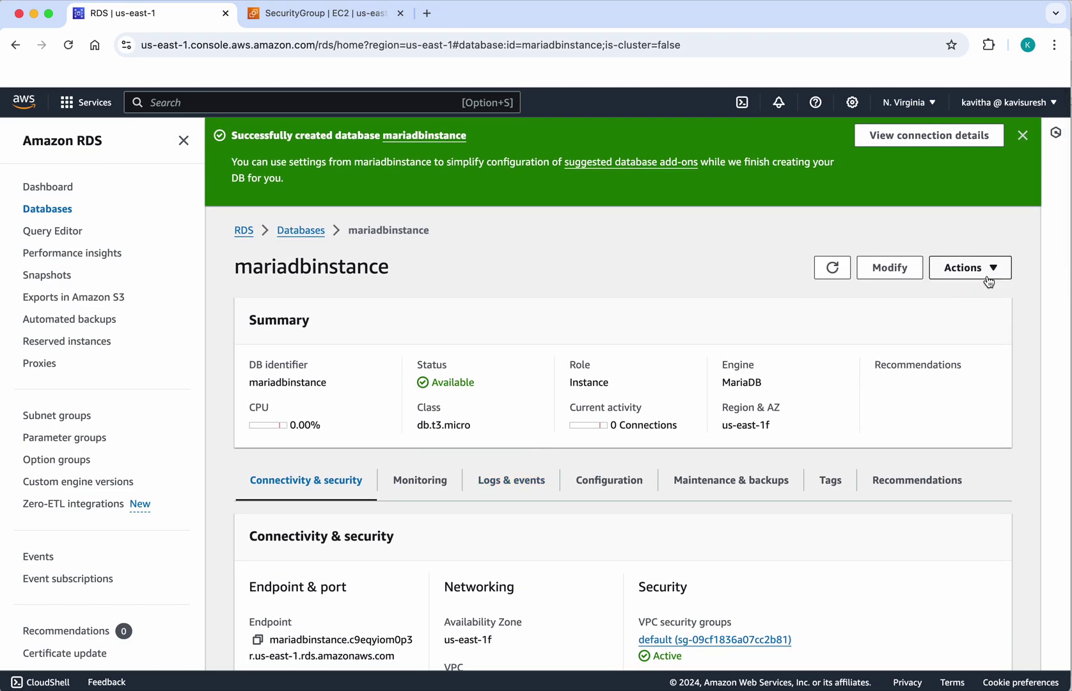
click(988, 276)
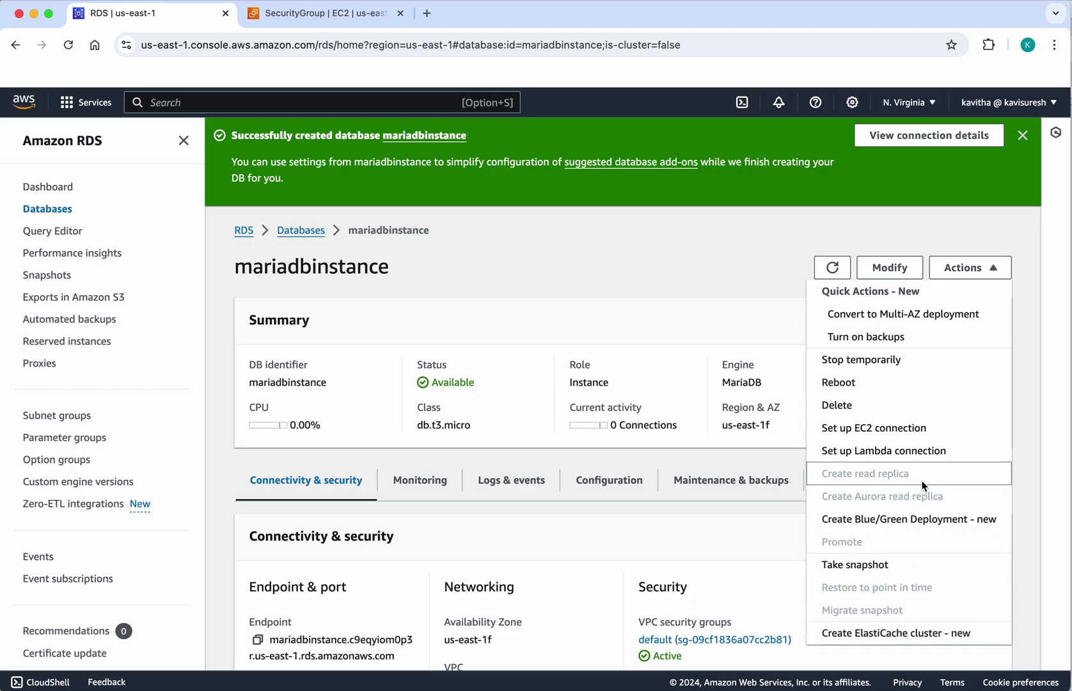
- Delete mariadbinstance without a final snapshot, acknowledging backup loss and confirming with 'delete me'
click(908, 409)
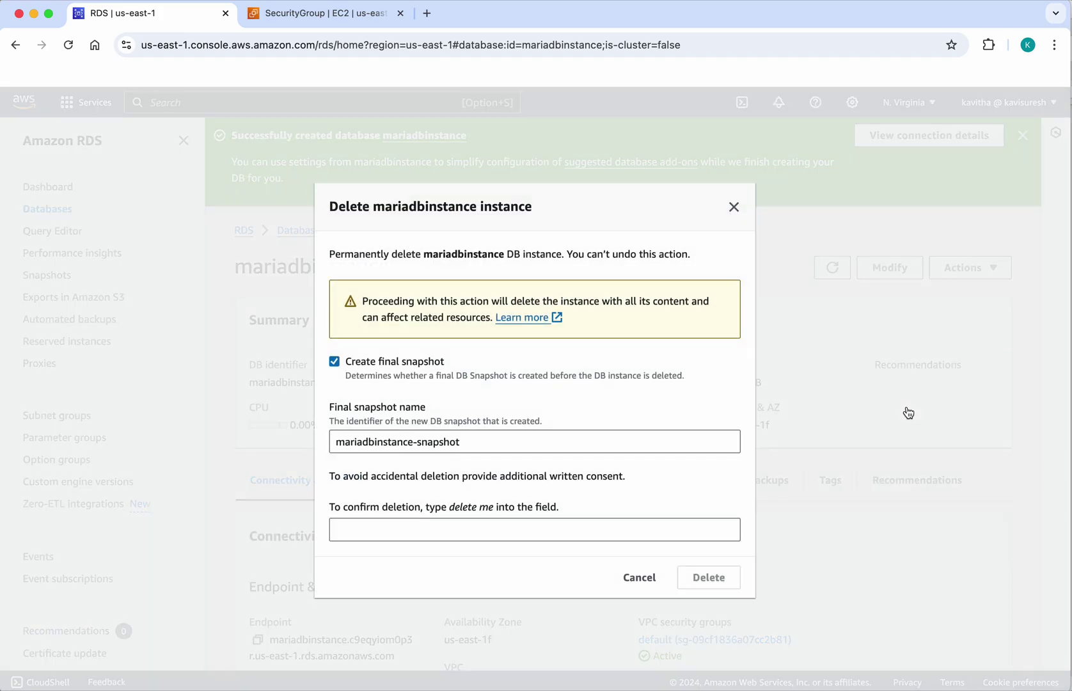
click(334, 362)
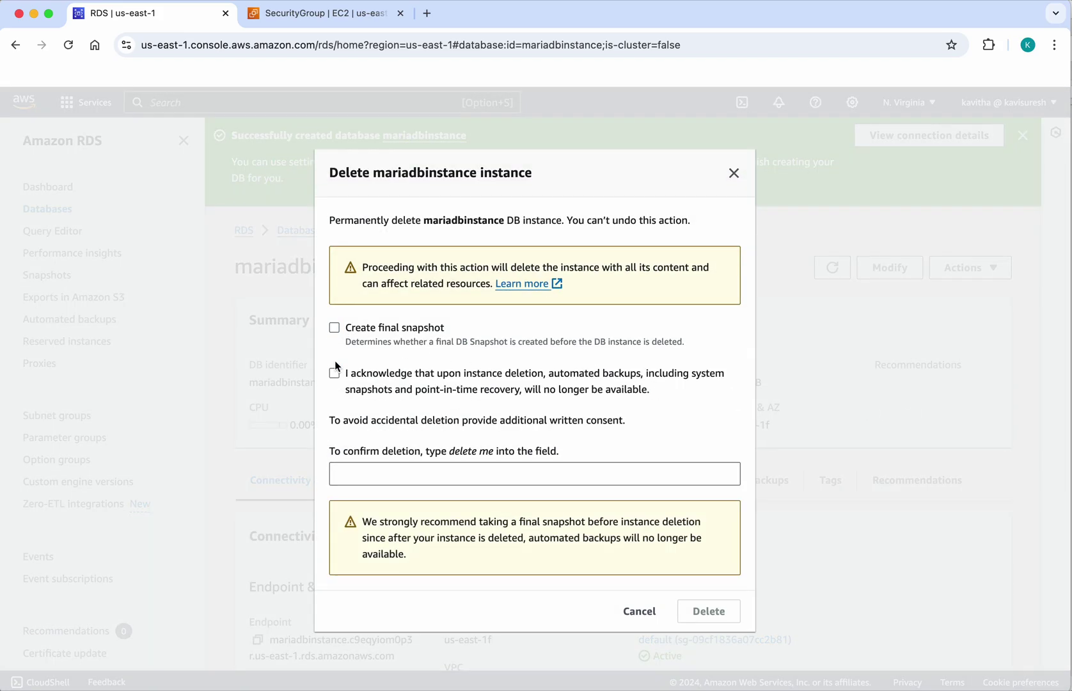
click(336, 376)
click(383, 468)
text(delet)
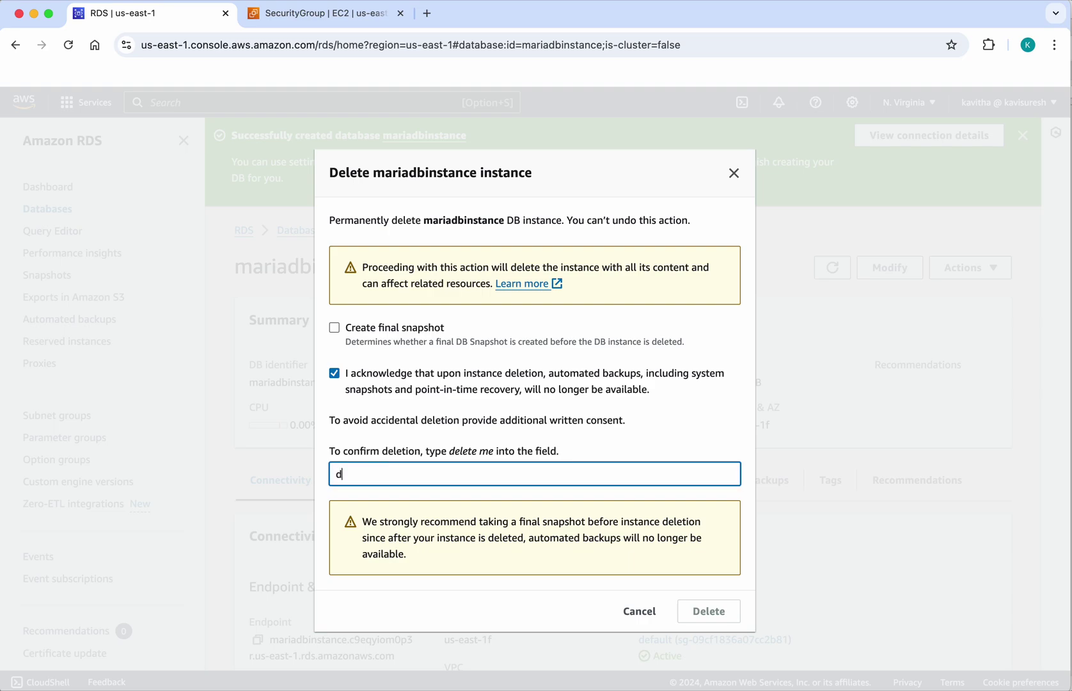
text(me)
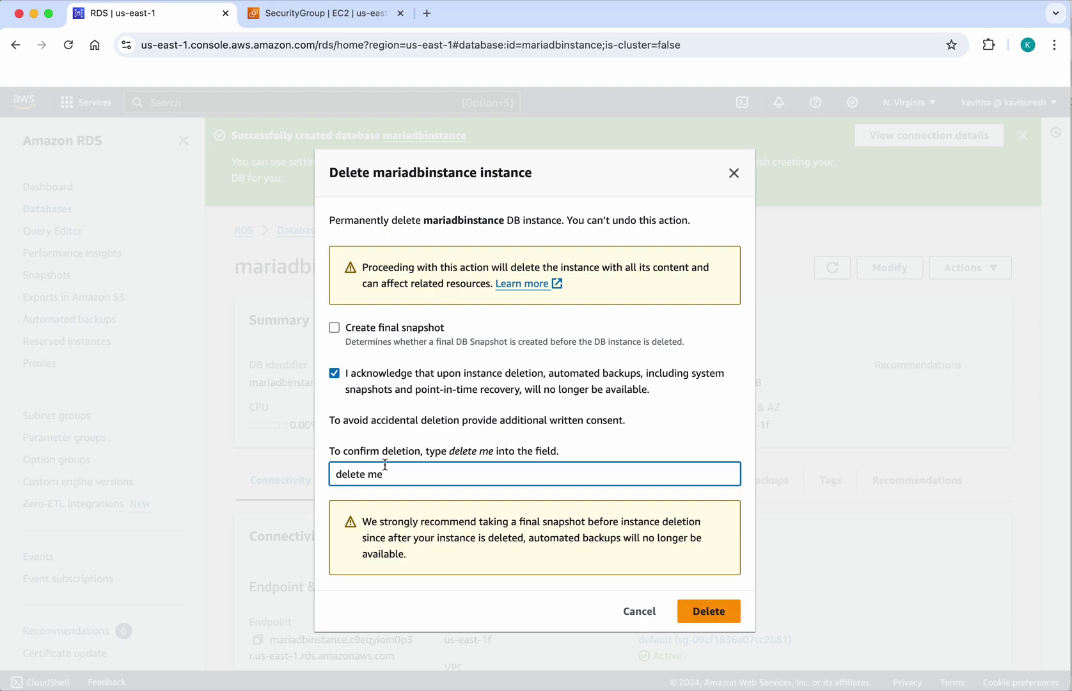
click(711, 617)
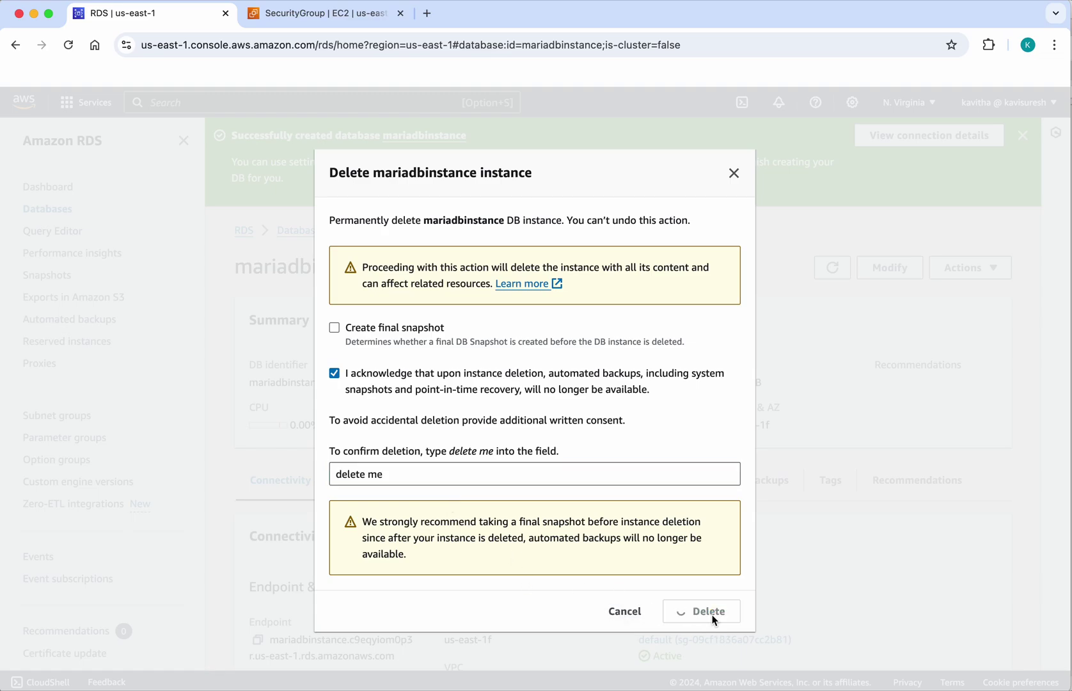